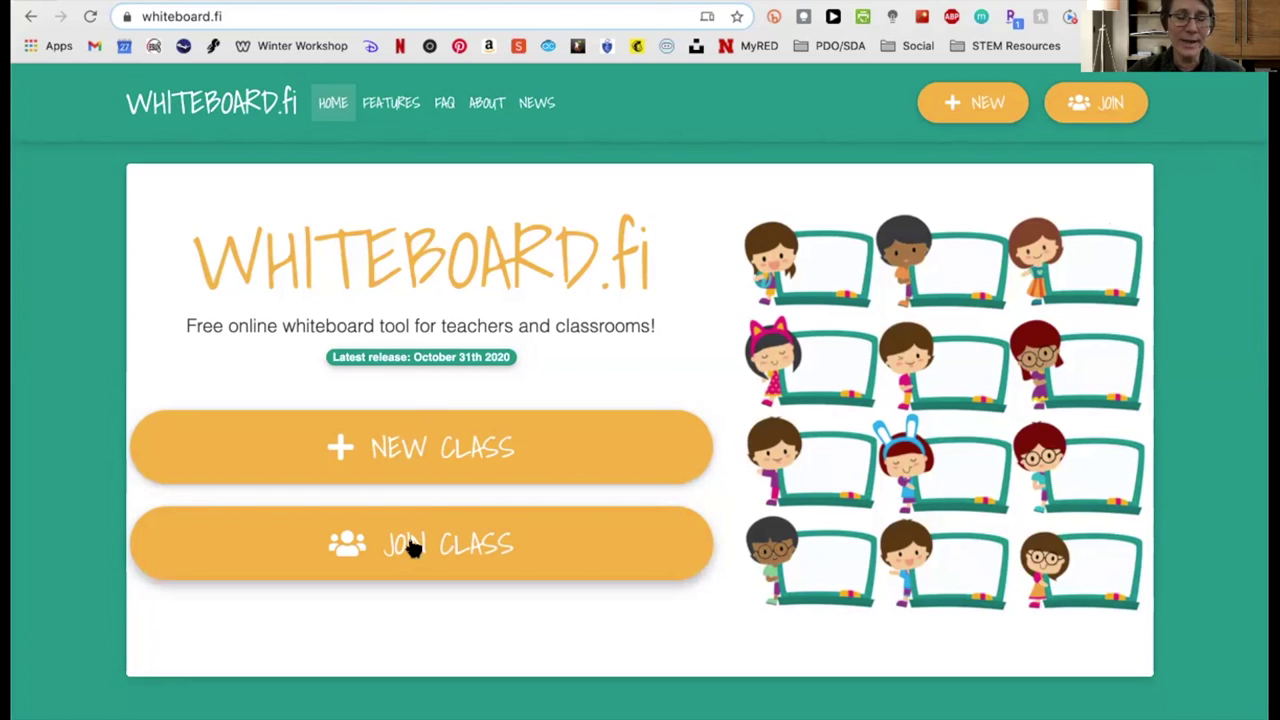
- Begin a new class and enter the teacher's display name in the Your name field
click(434, 452)
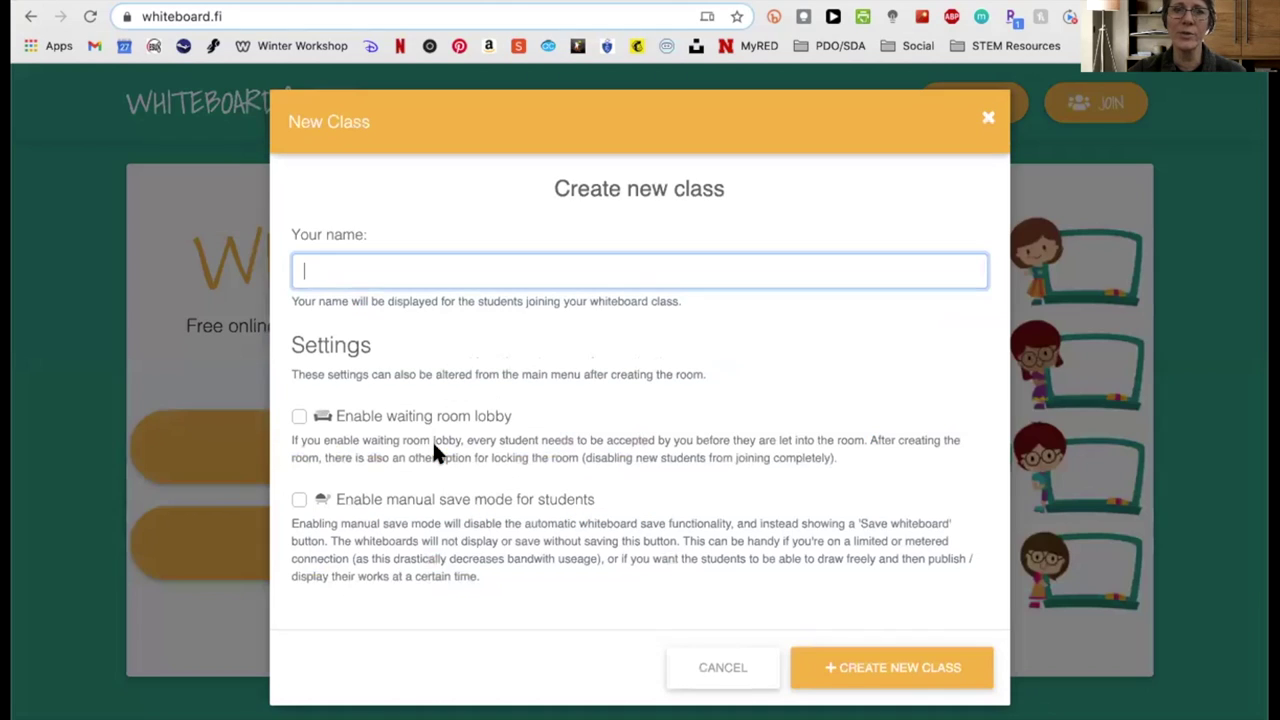
click(368, 272)
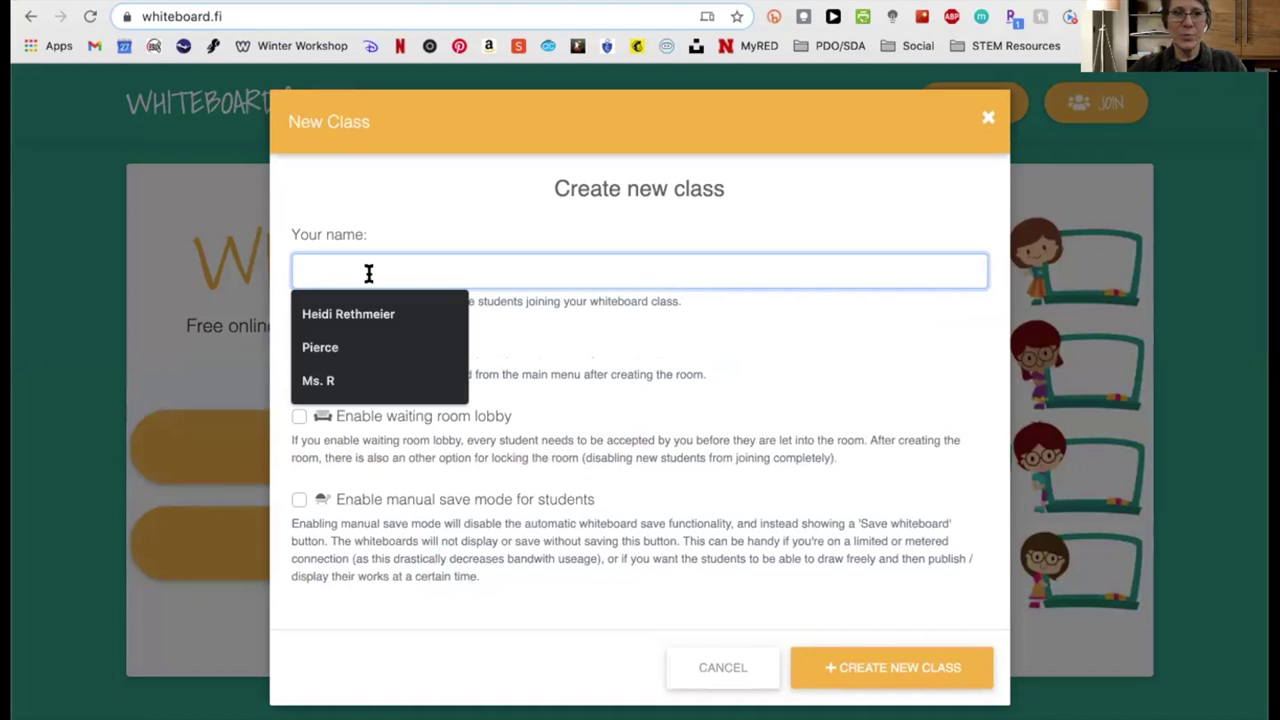
text(Ms.)
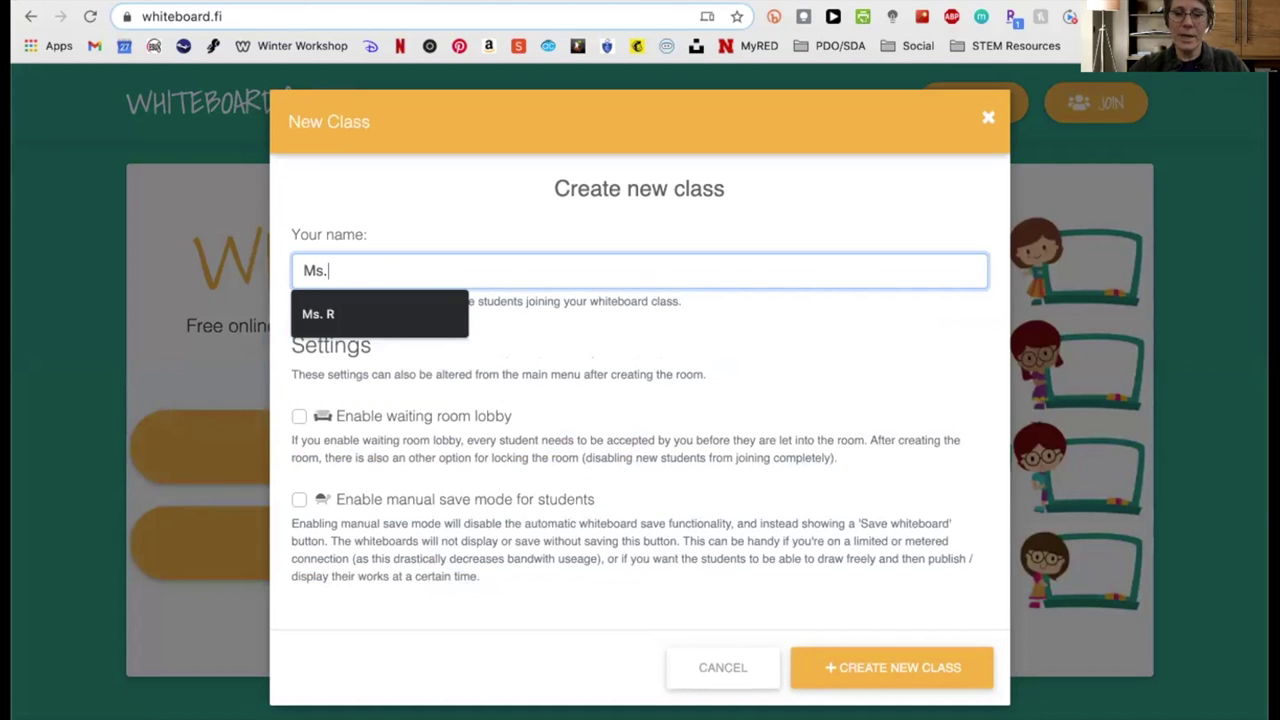
text( R)
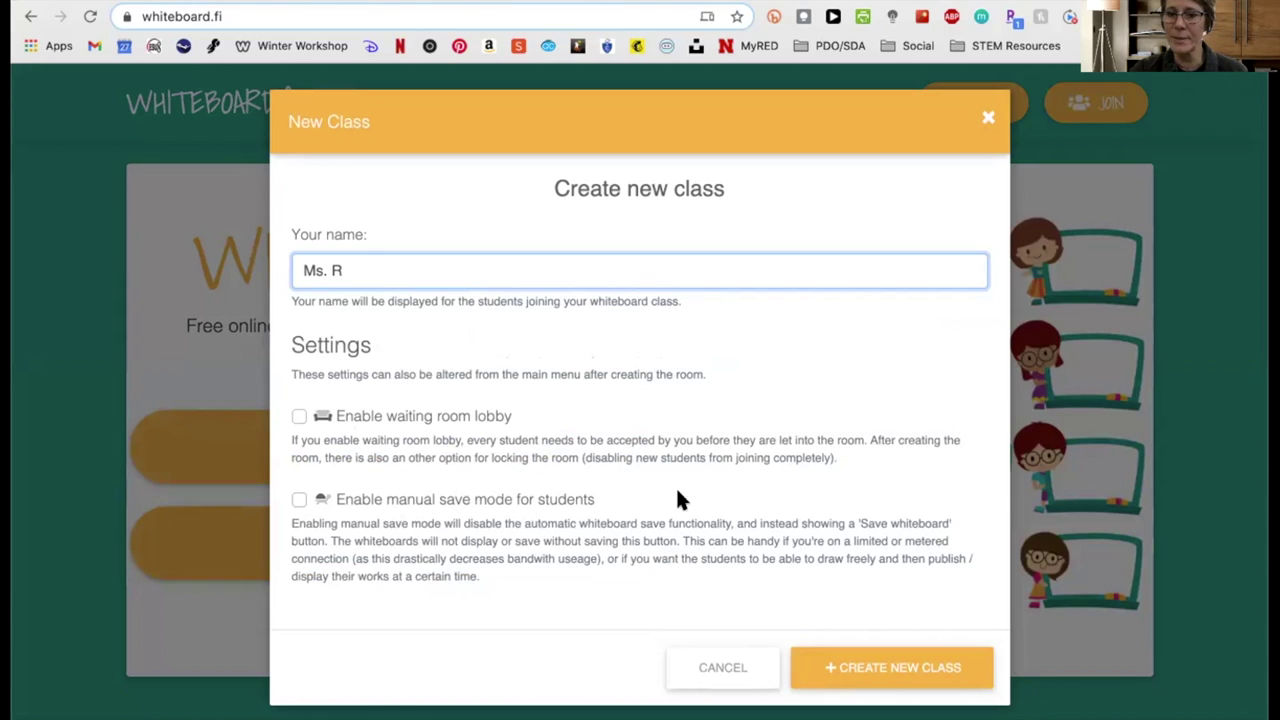
- Create the class room and display its QR code for students to join
click(891, 668)
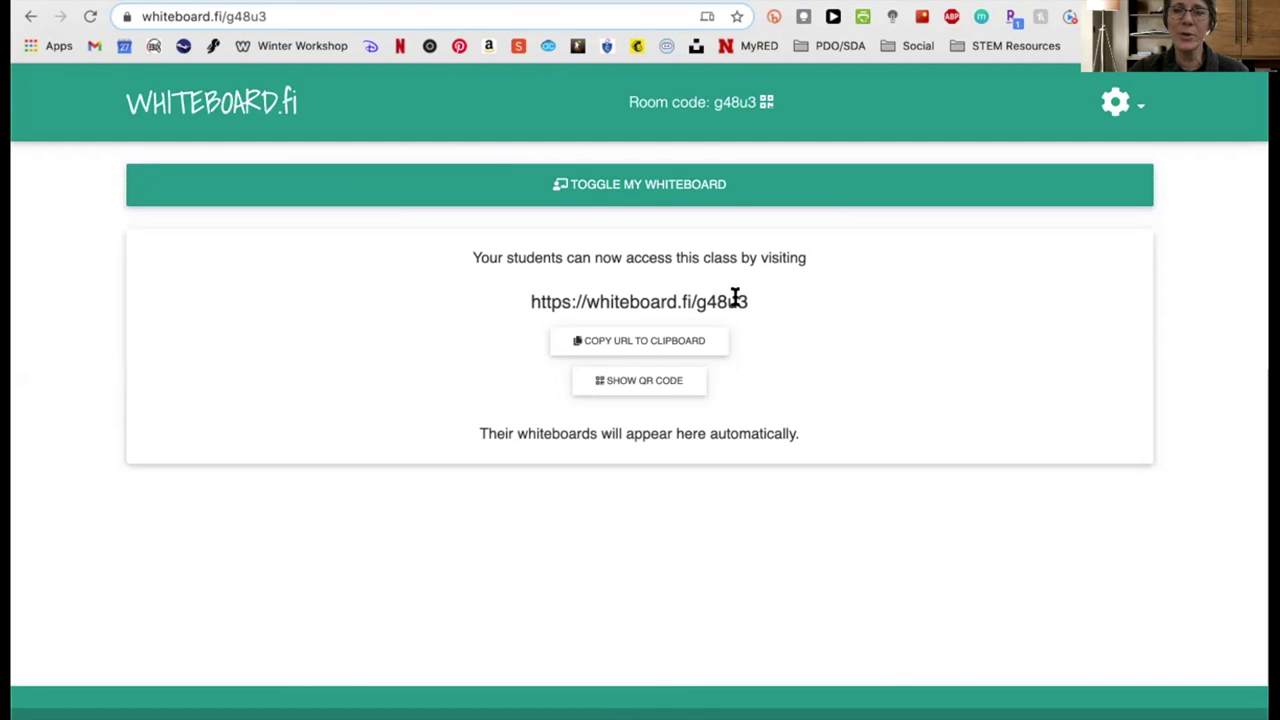
click(766, 103)
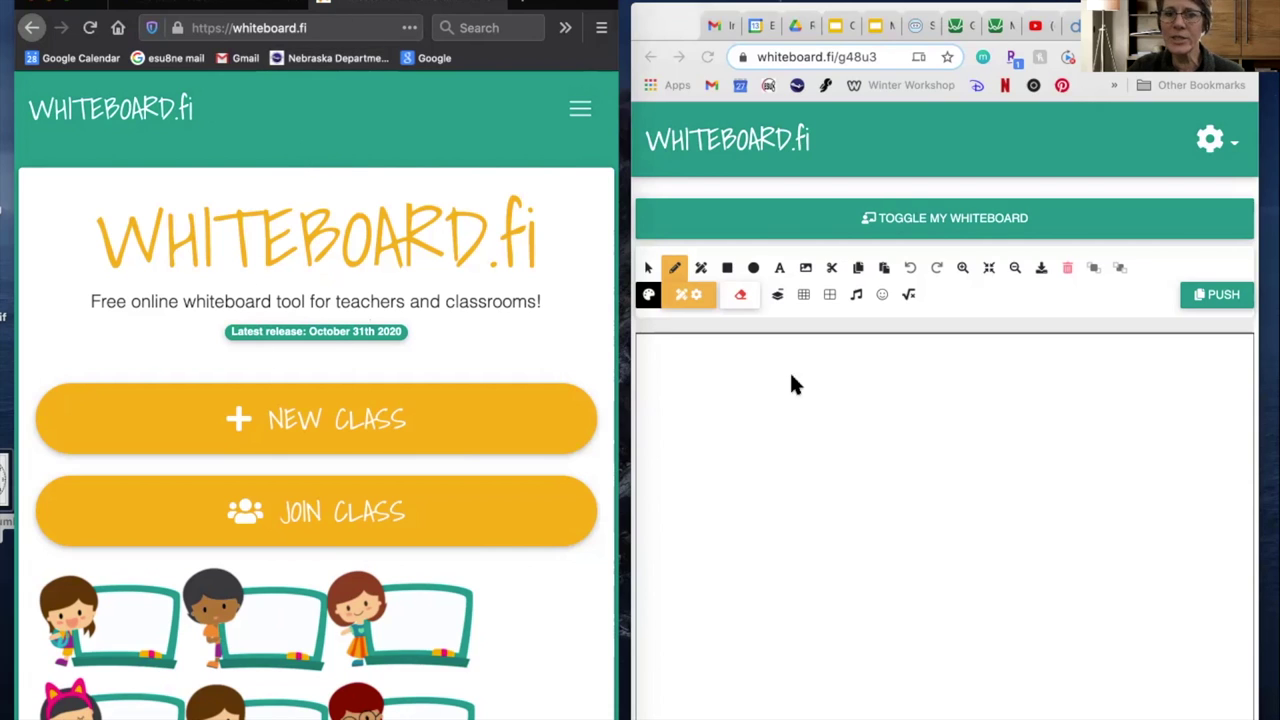
- In the second browser, join with the room code under a student name and show the teacher's board
click(324, 515)
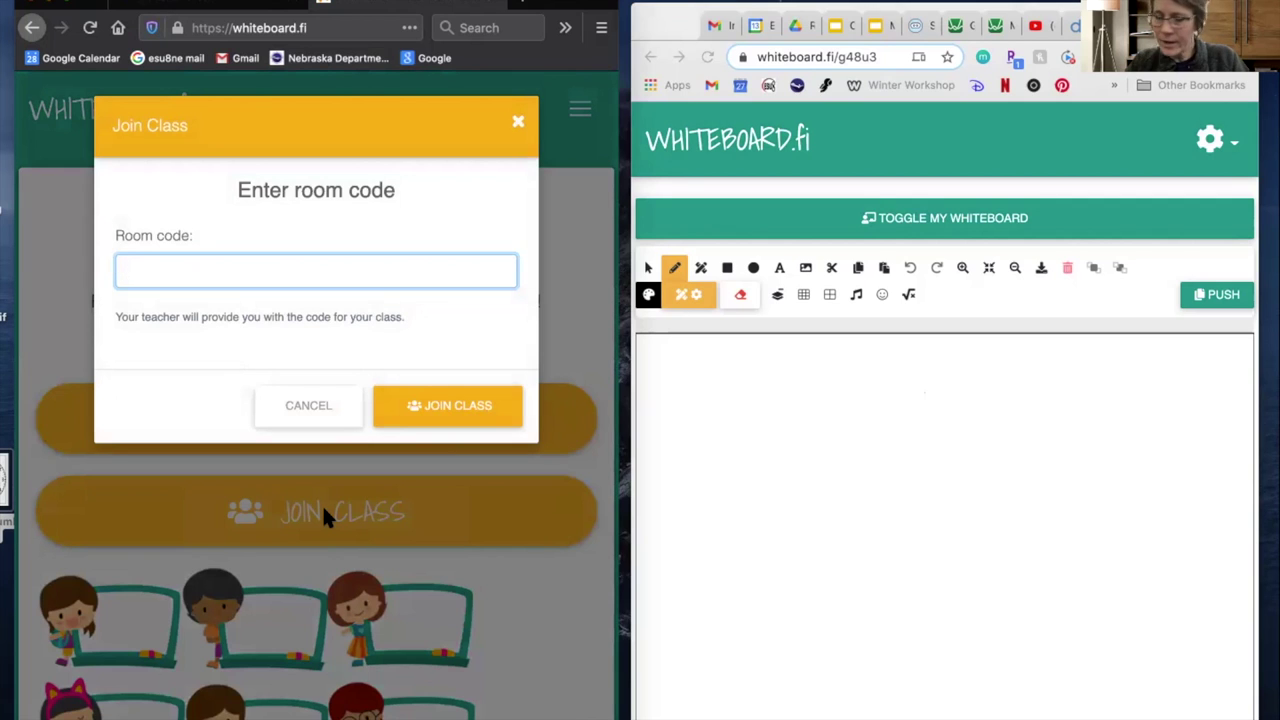
text(g48u3)
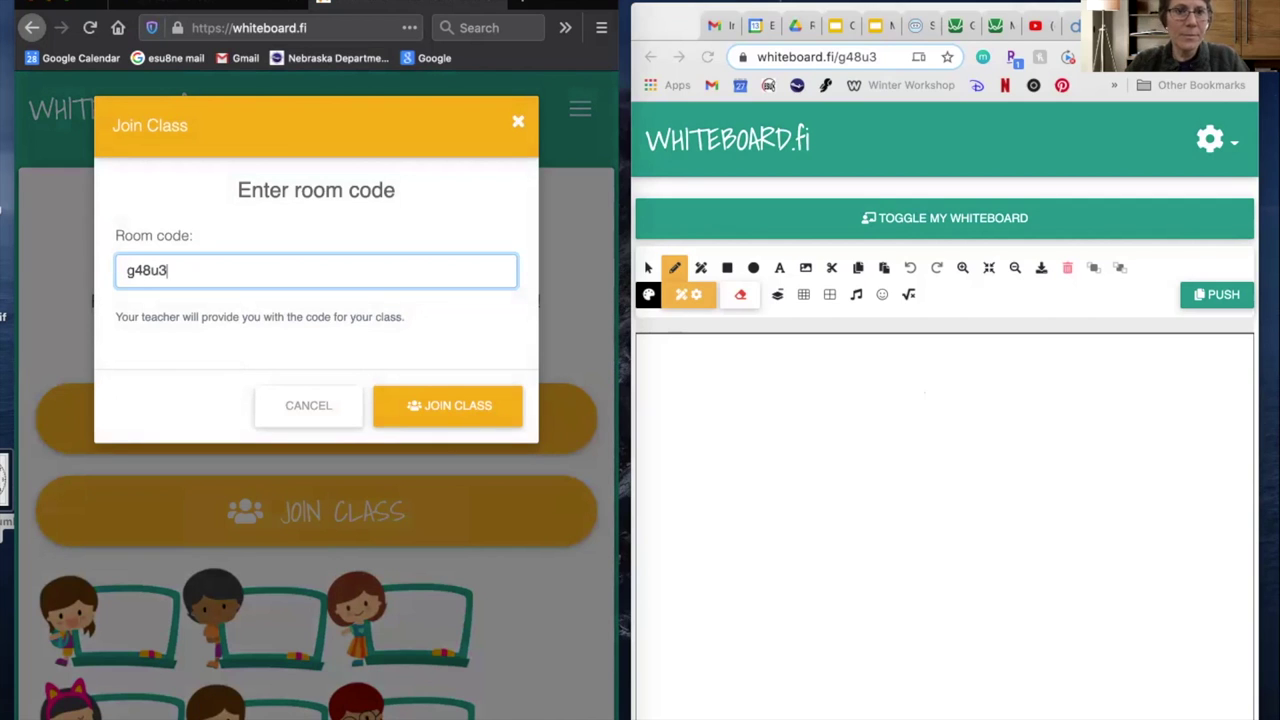
click(463, 414)
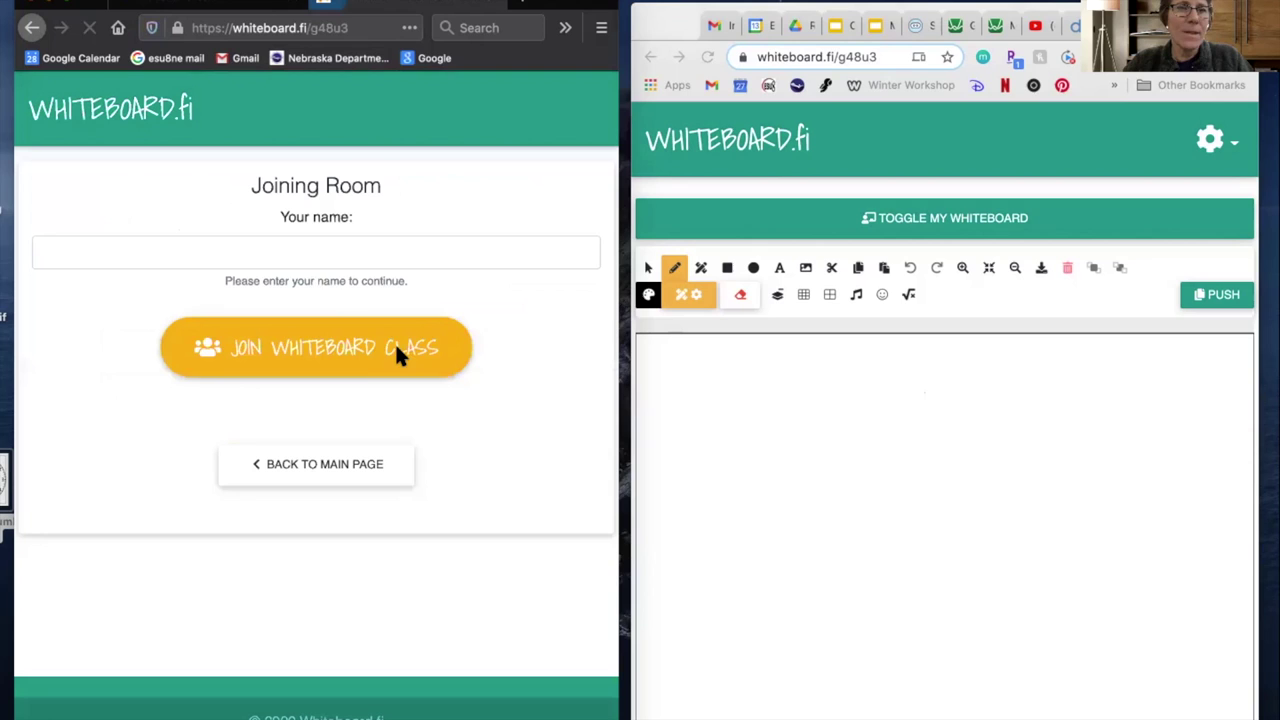
click(314, 250)
text(Wi)
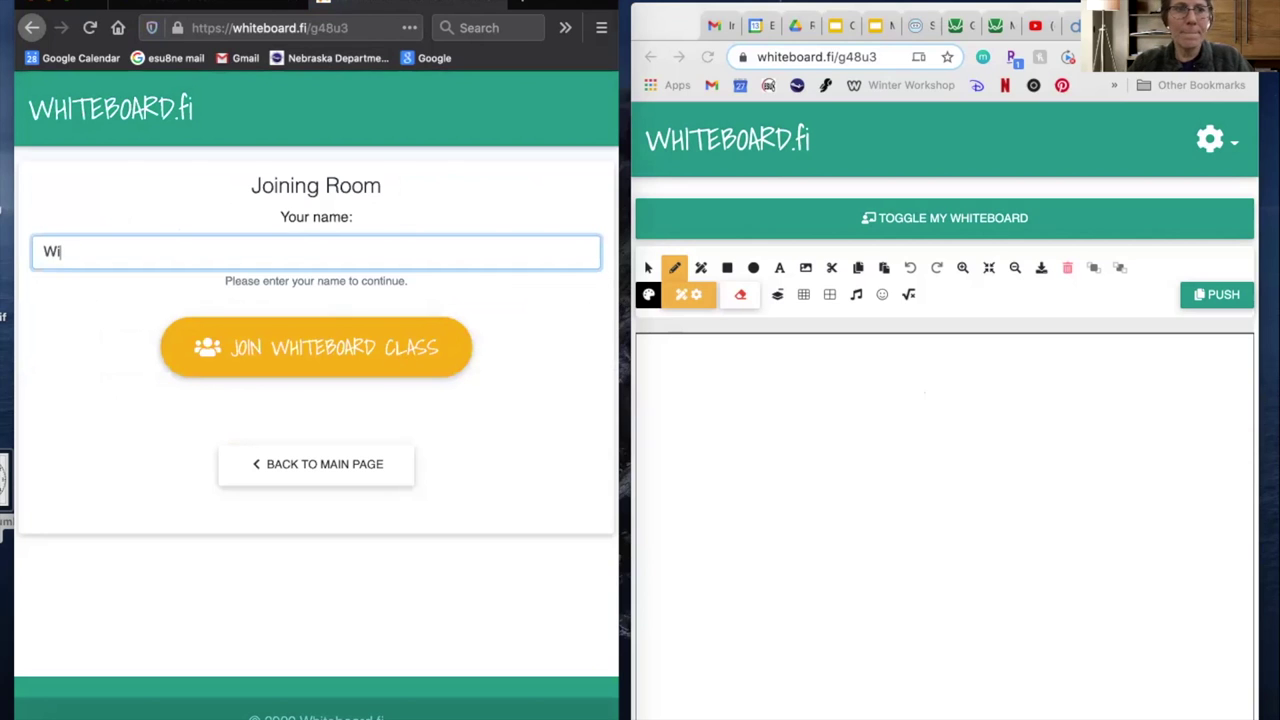
text(lliam)
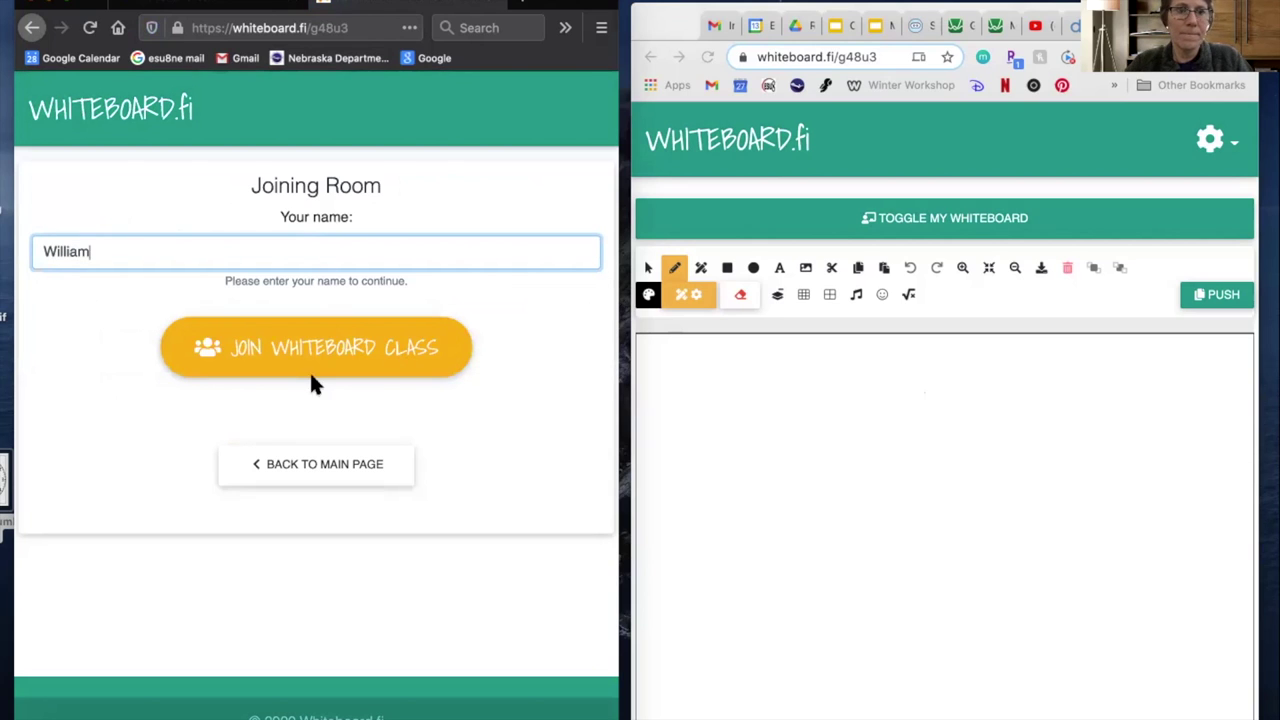
click(305, 356)
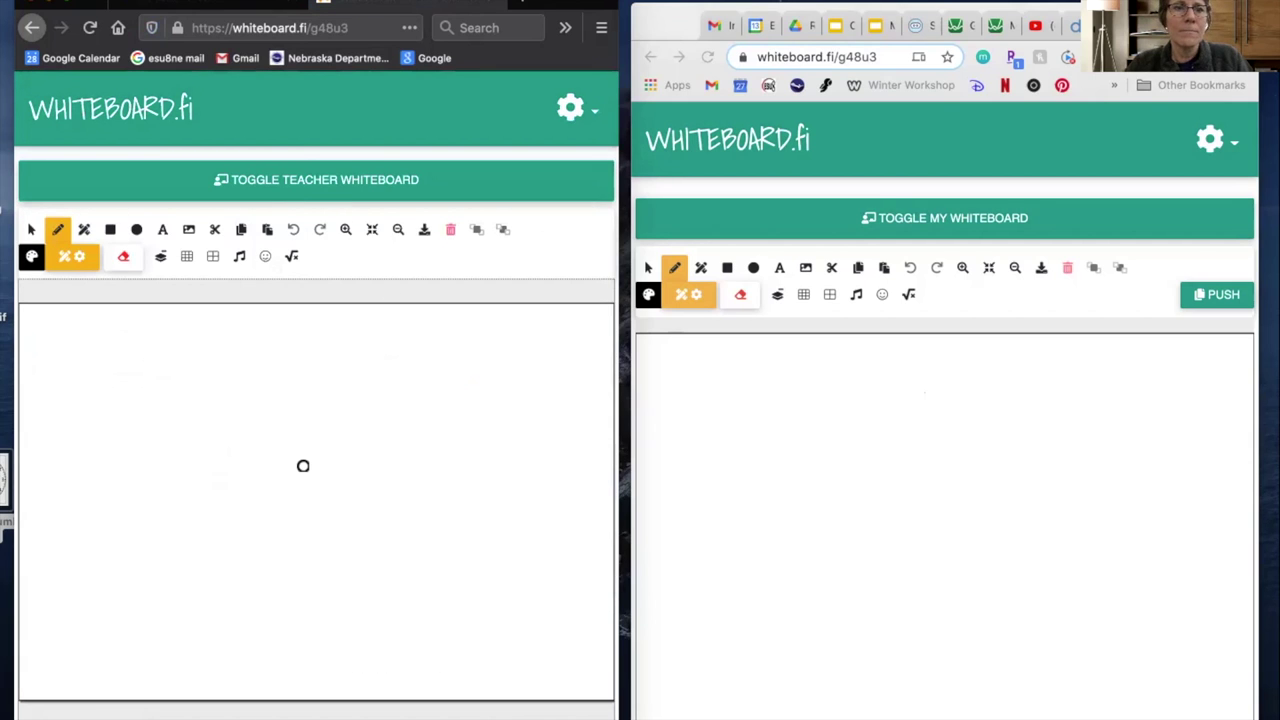
click(305, 188)
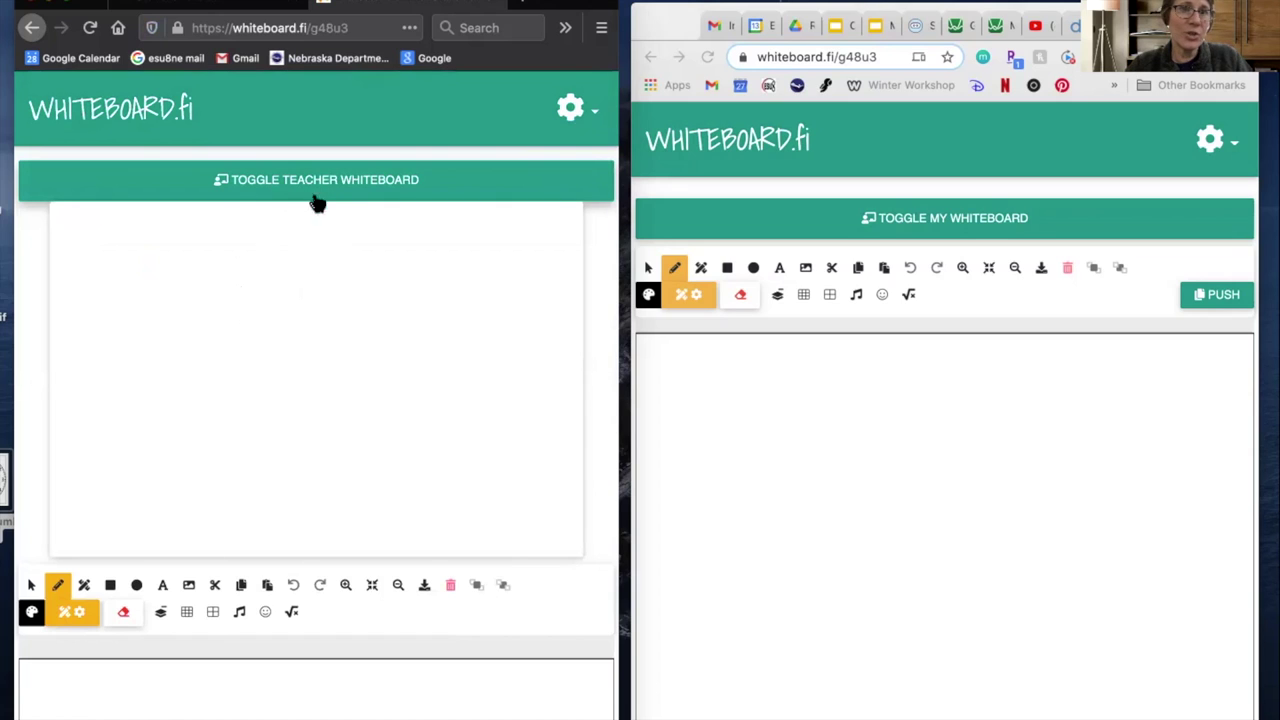
- Collapse the teacher's board on the student page and scroll the teacher page to Student Whiteboards
click(316, 192)
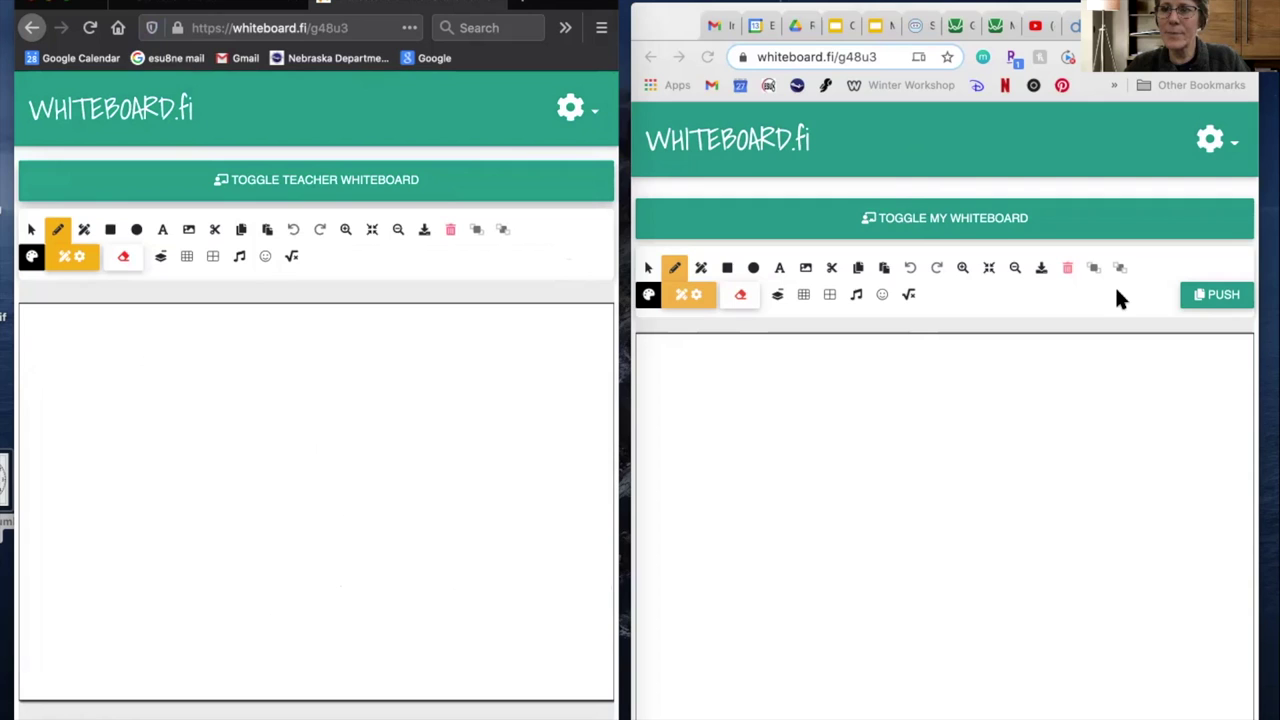
scroll(1196, 500, down, 5)
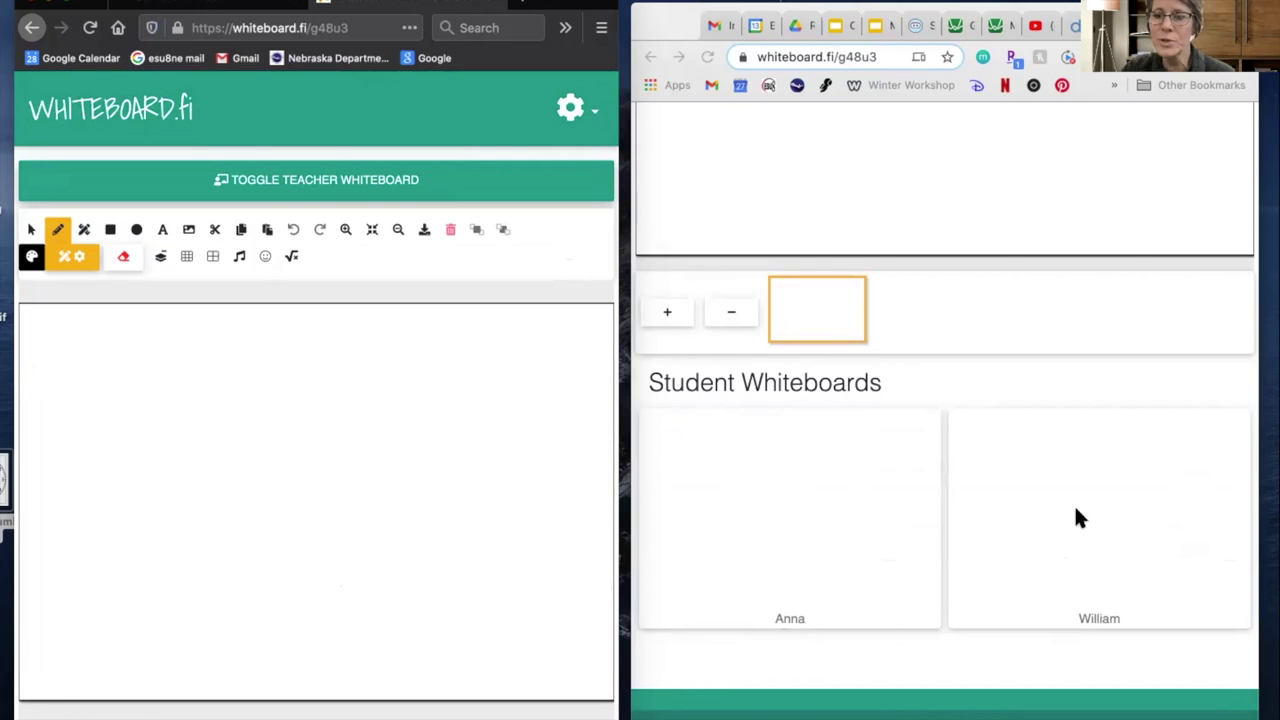
- Write 'Hi' with the pencil on the teacher's whiteboard
click(918, 537)
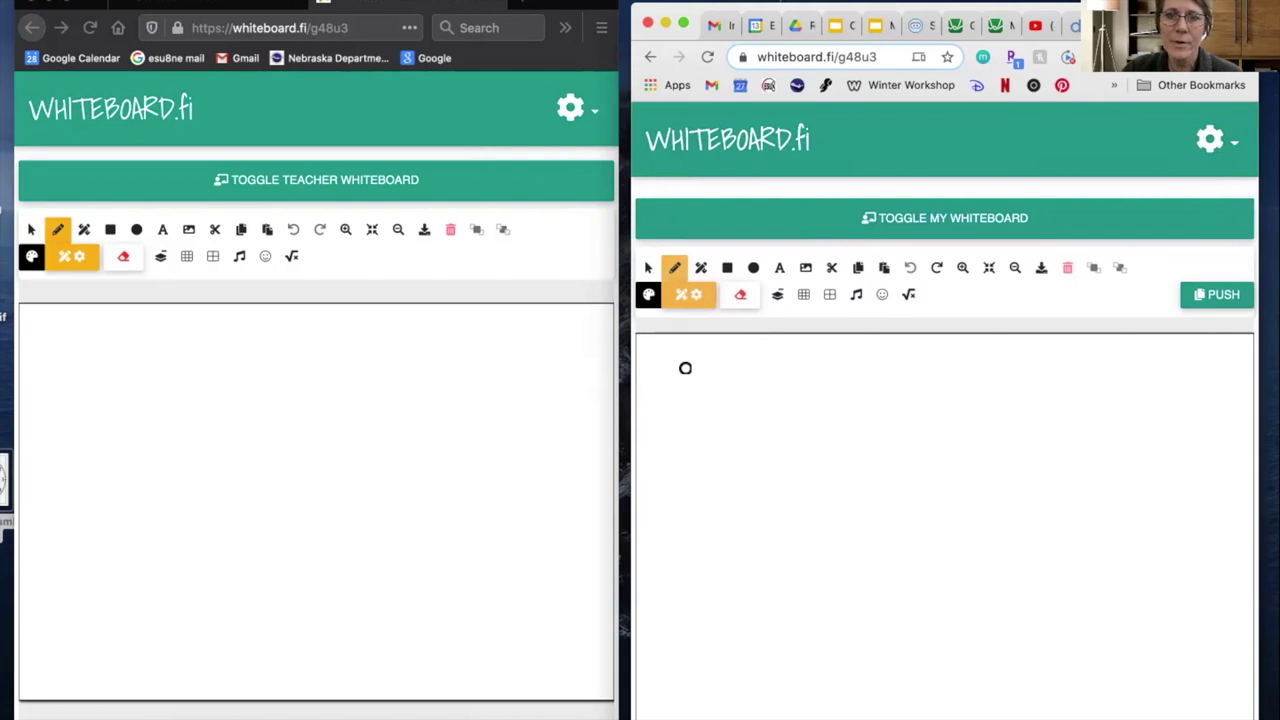
mouse_move(686, 368)
mouse_down()
mouse_move(686, 490)
mouse_move(725, 503)
mouse_up()
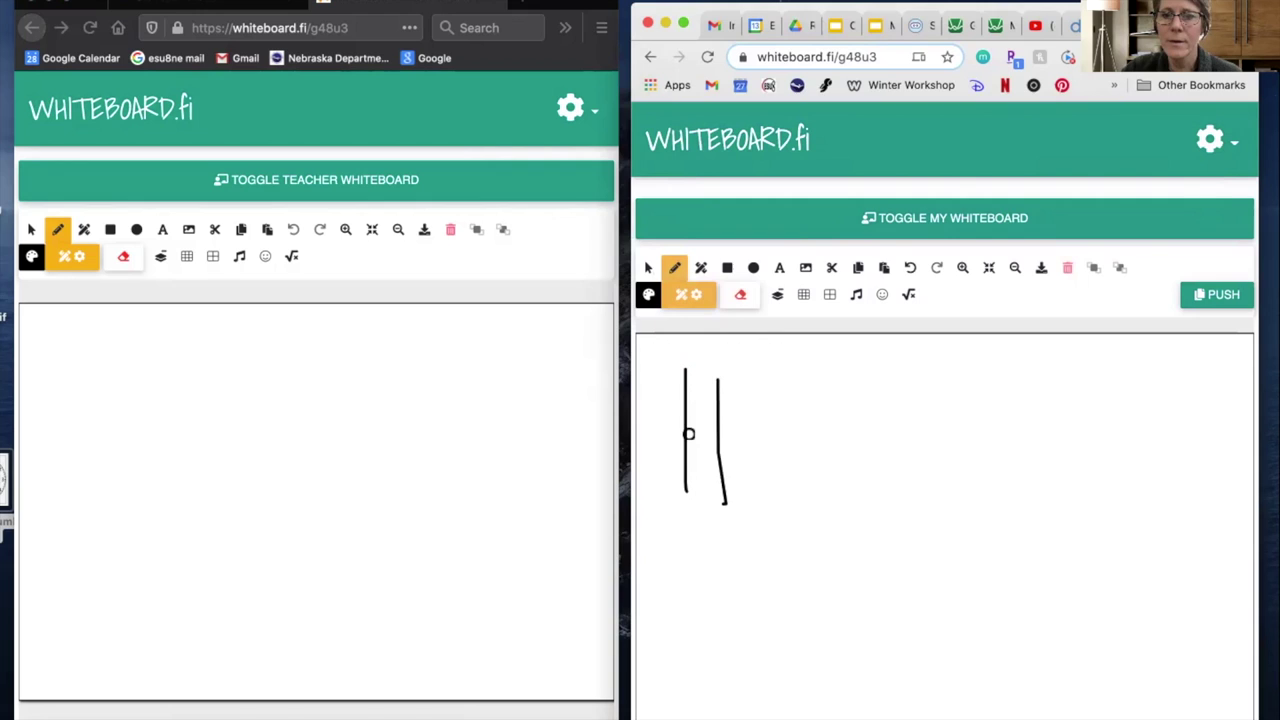
mouse_move(686, 434)
mouse_down()
mouse_move(756, 436)
mouse_move(757, 478)
mouse_up()
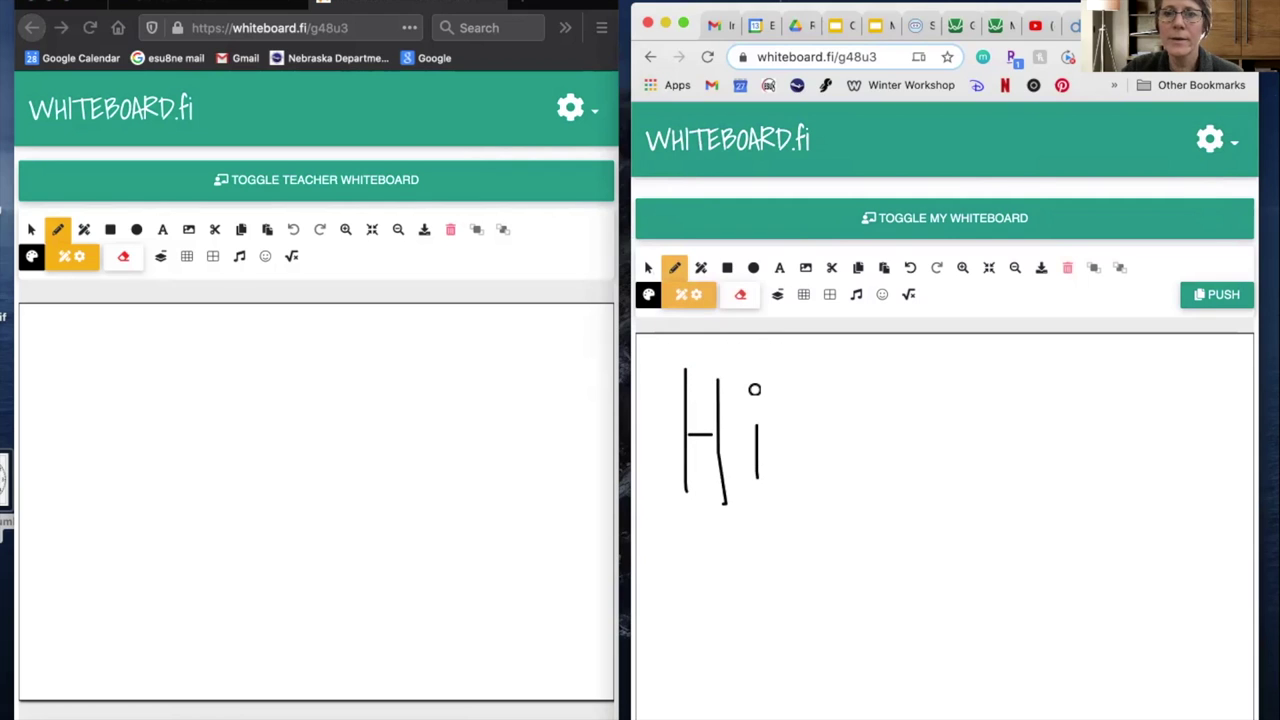
click(756, 395)
- Check the student page by showing and then hiding the teacher's whiteboard there
scroll(387, 386, down, 3)
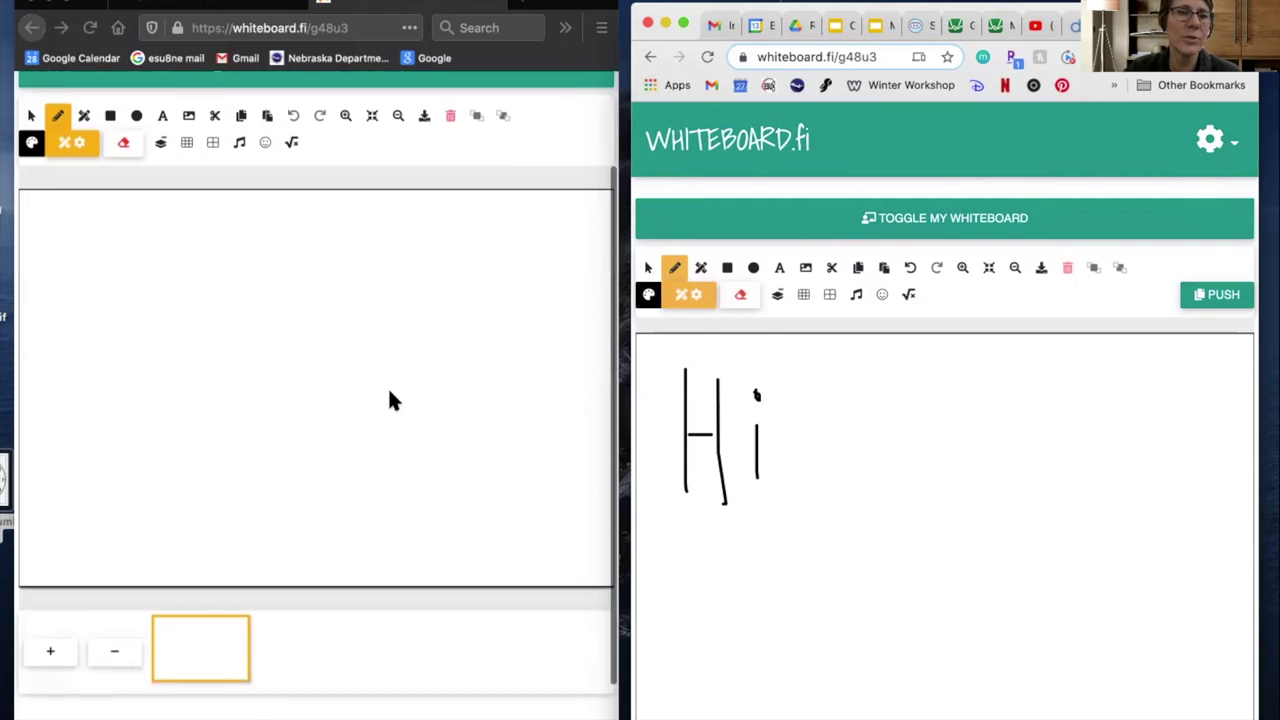
scroll(387, 386, up, 3)
click(312, 190)
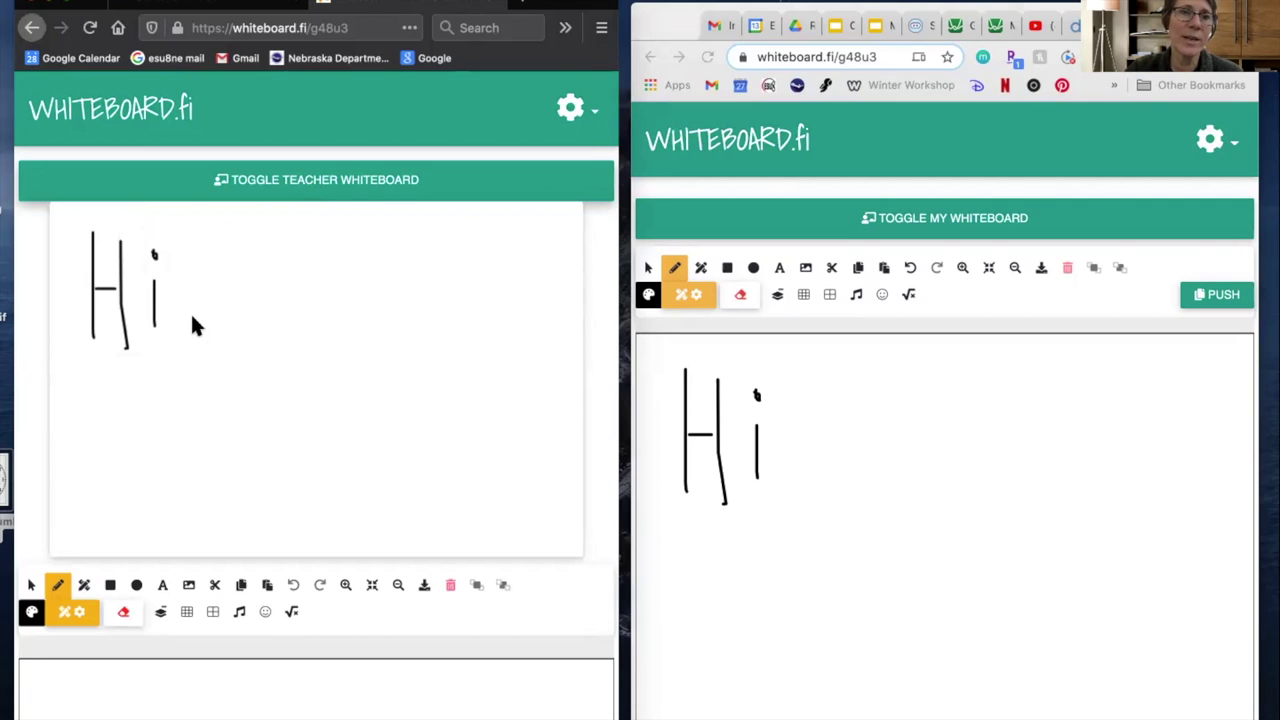
click(316, 182)
click(676, 270)
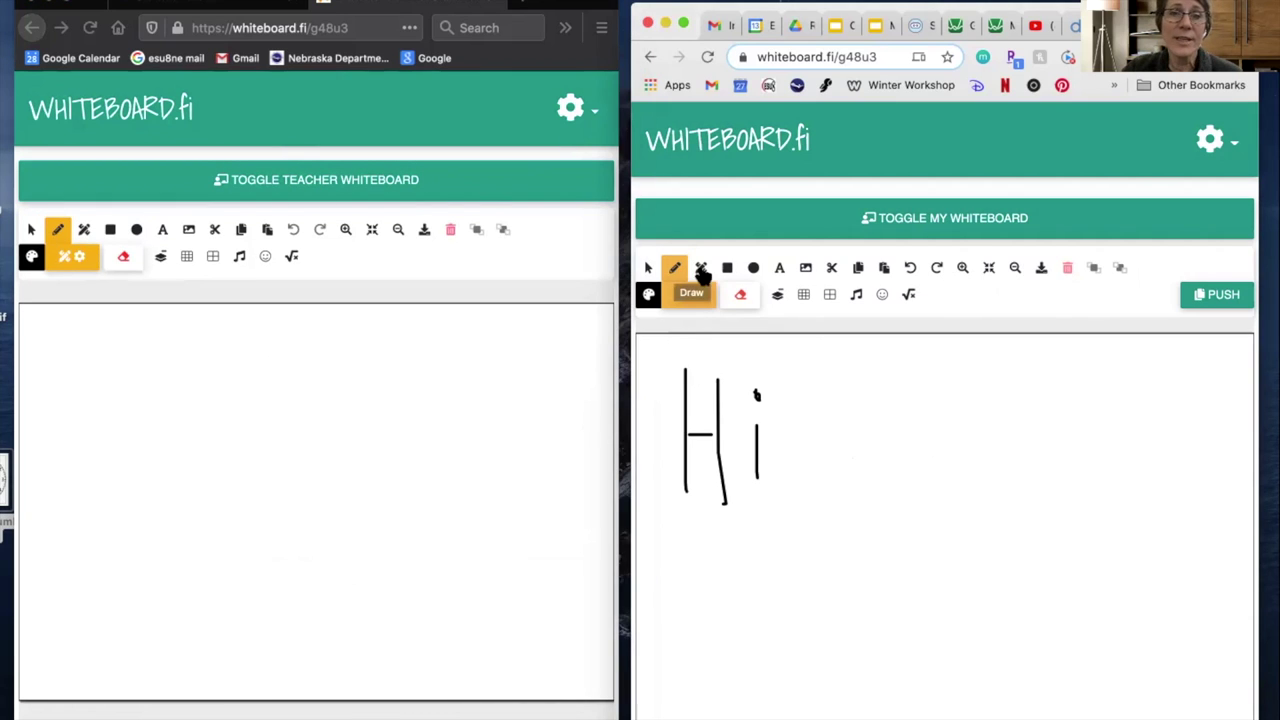
- Draw a grey rectangle right of 'Hi' and a grey circle below it
click(727, 268)
drag(841, 370, 1042, 444)
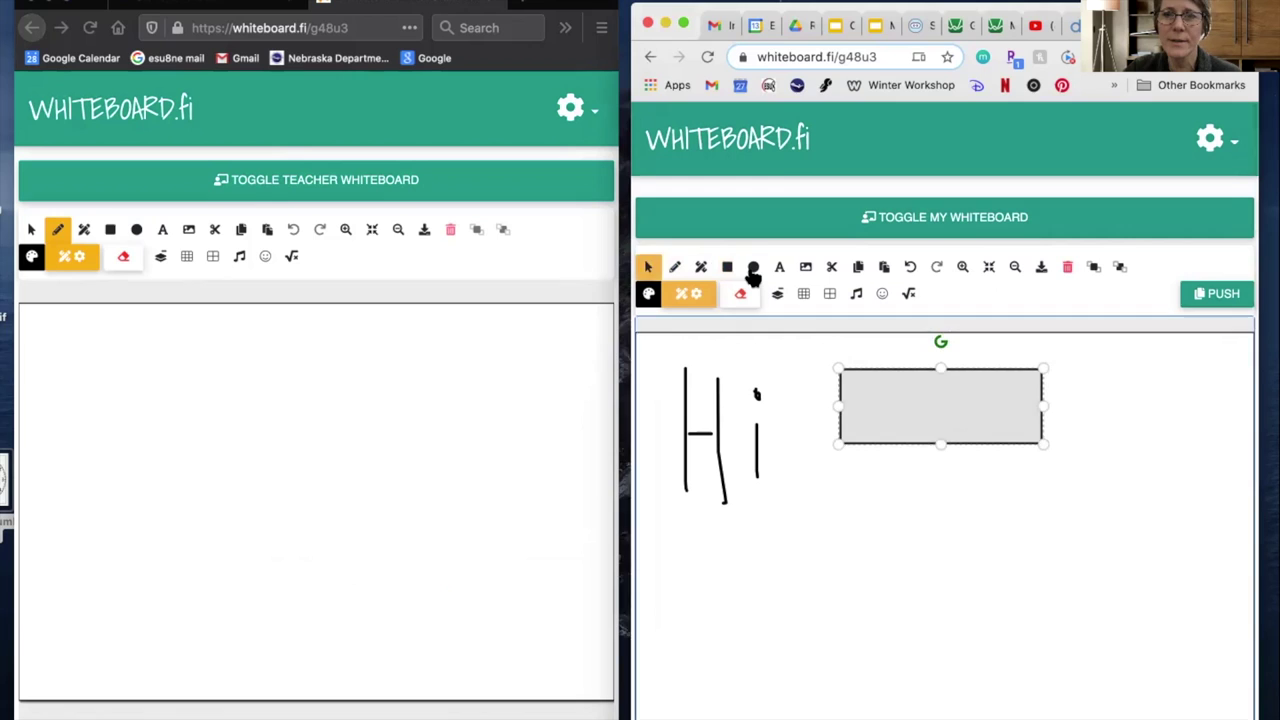
click(753, 268)
drag(807, 457, 895, 540)
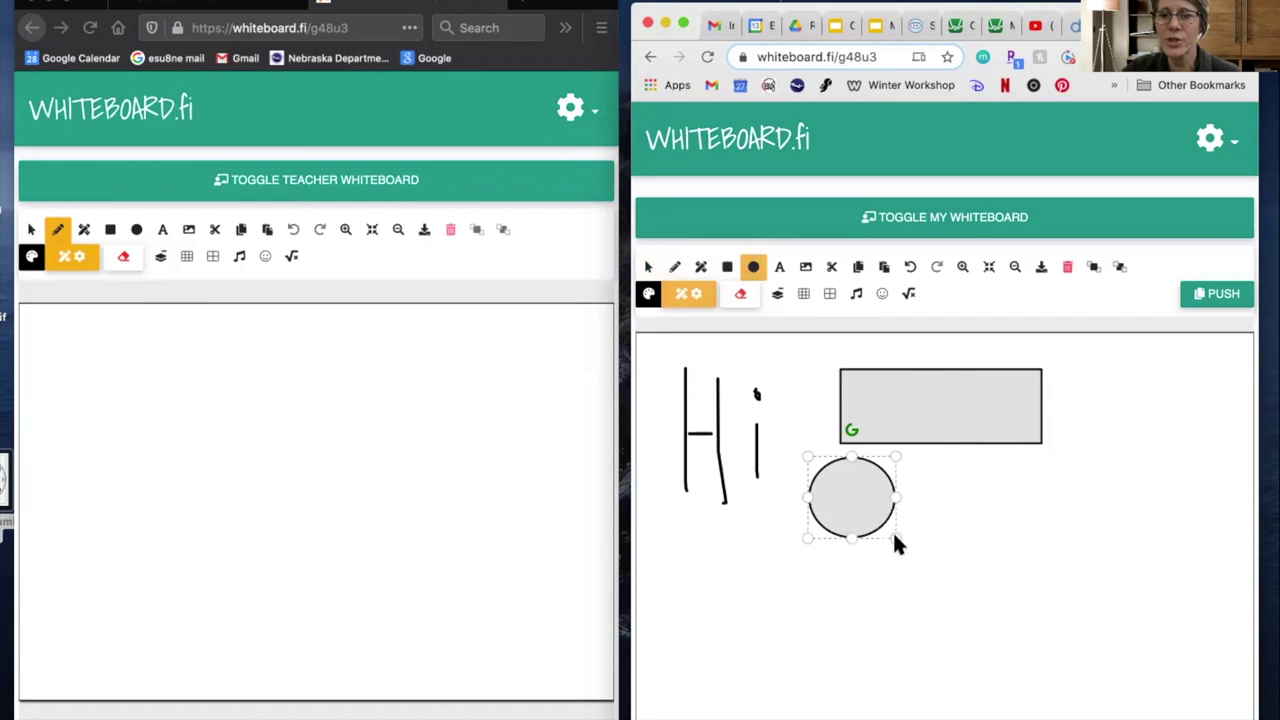
- Add a text box beside the circle reading 'Which one is the circle?'
click(780, 267)
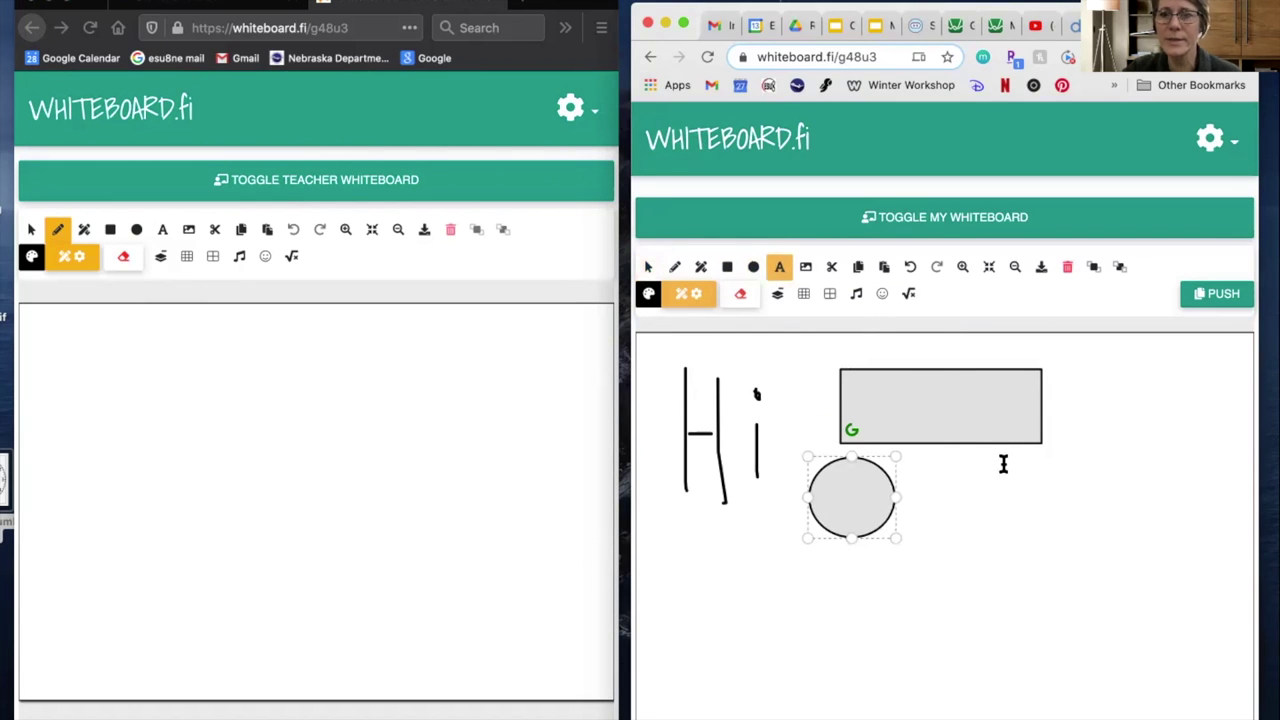
click(967, 479)
text(Whic)
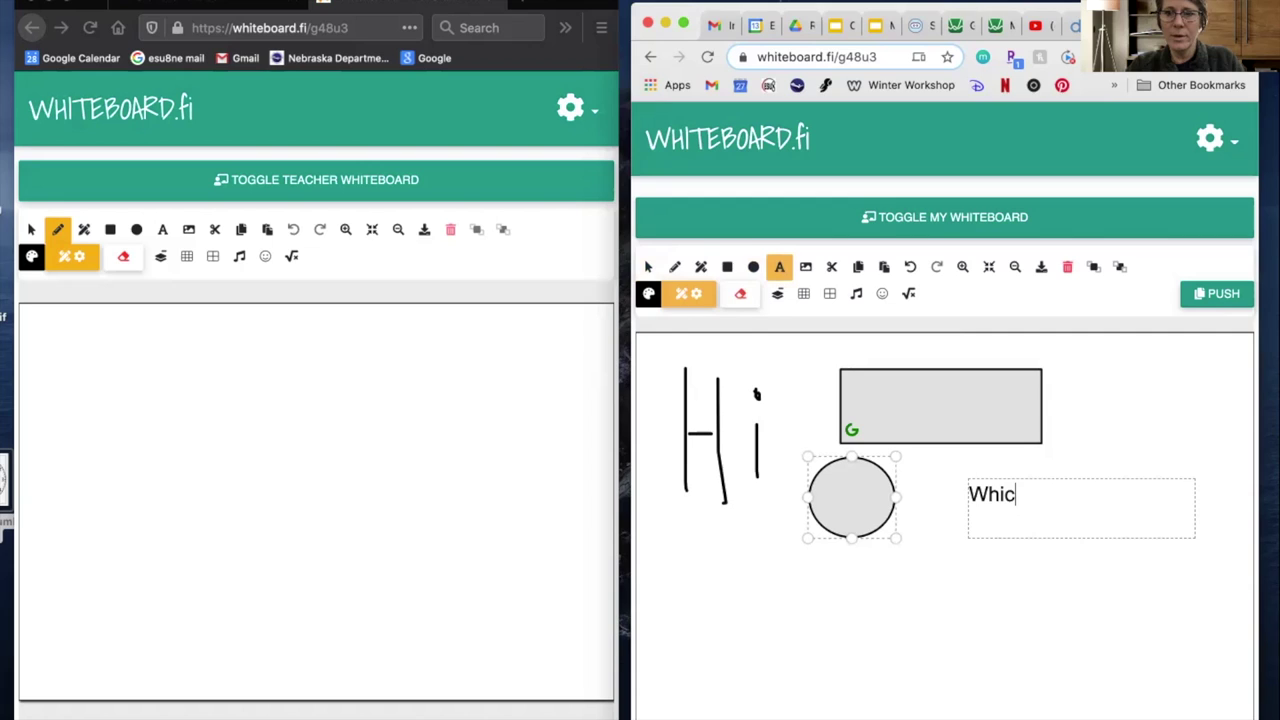
text(h one is the cir)
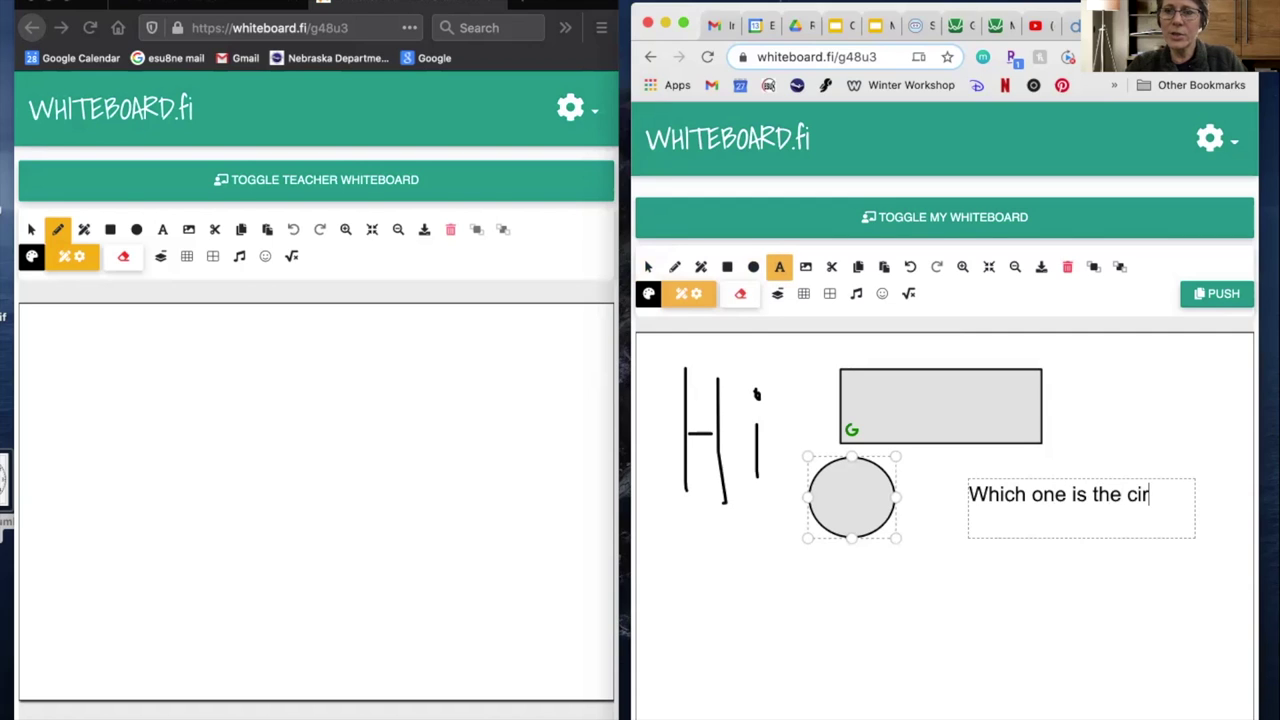
text(cle?)
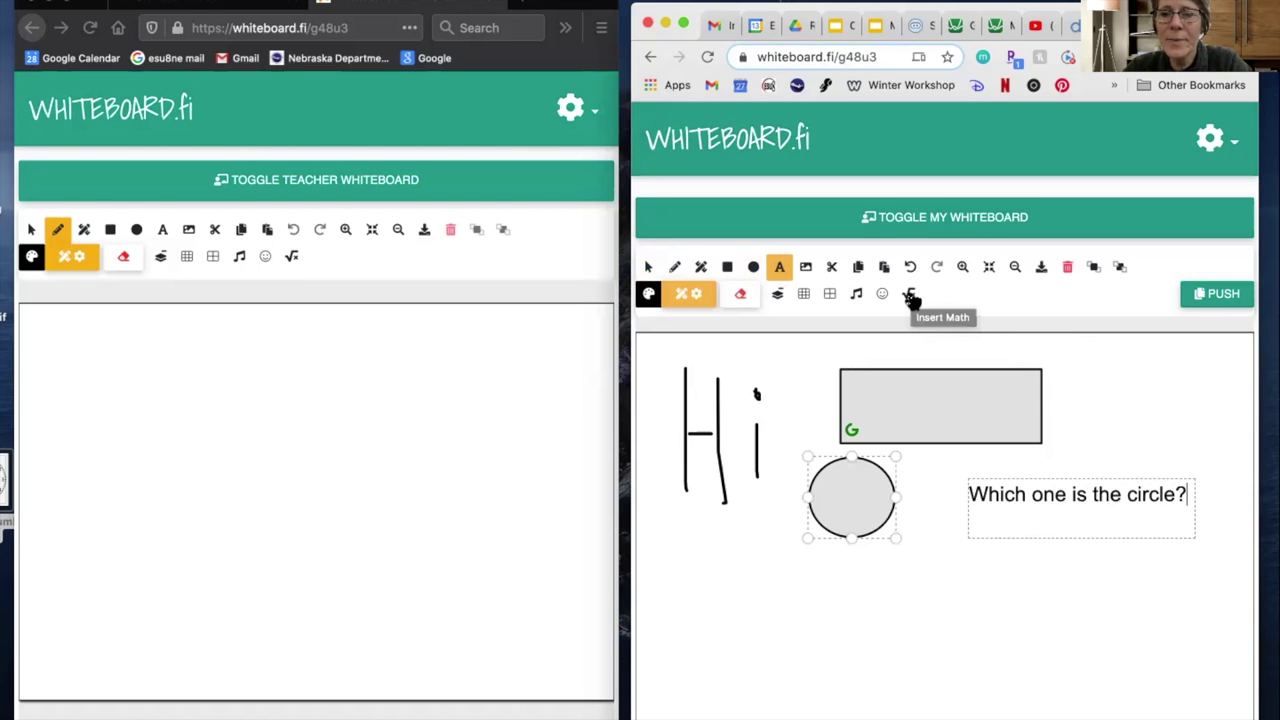
- Replace the sample formula with 2/5x + 1 = −3² in the math editor and insert it
click(909, 296)
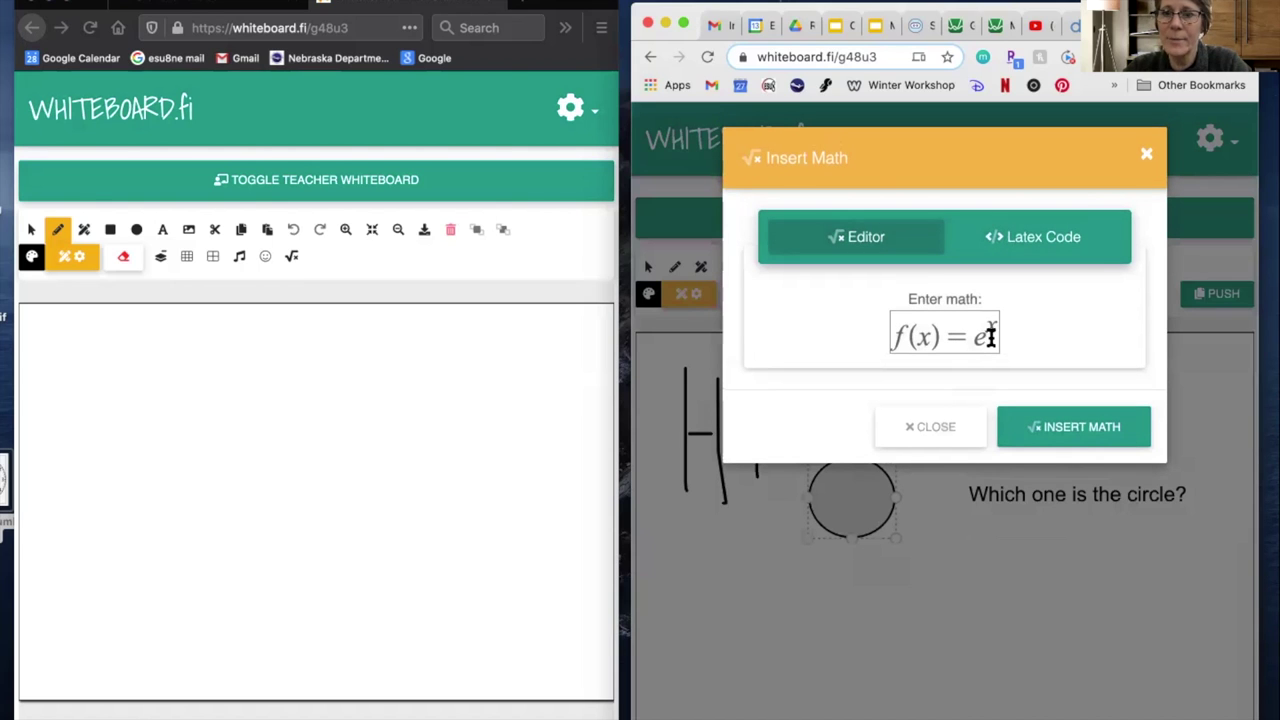
key(super+a)
key(BackSpace)
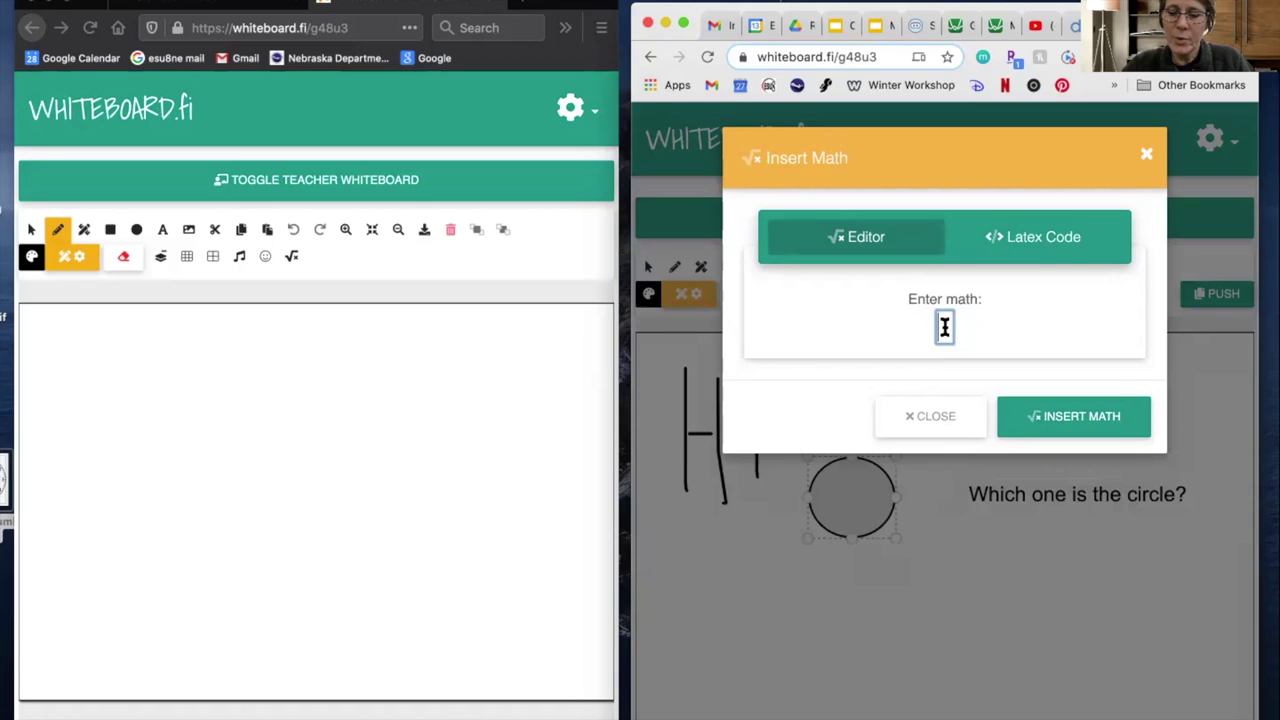
text(2)
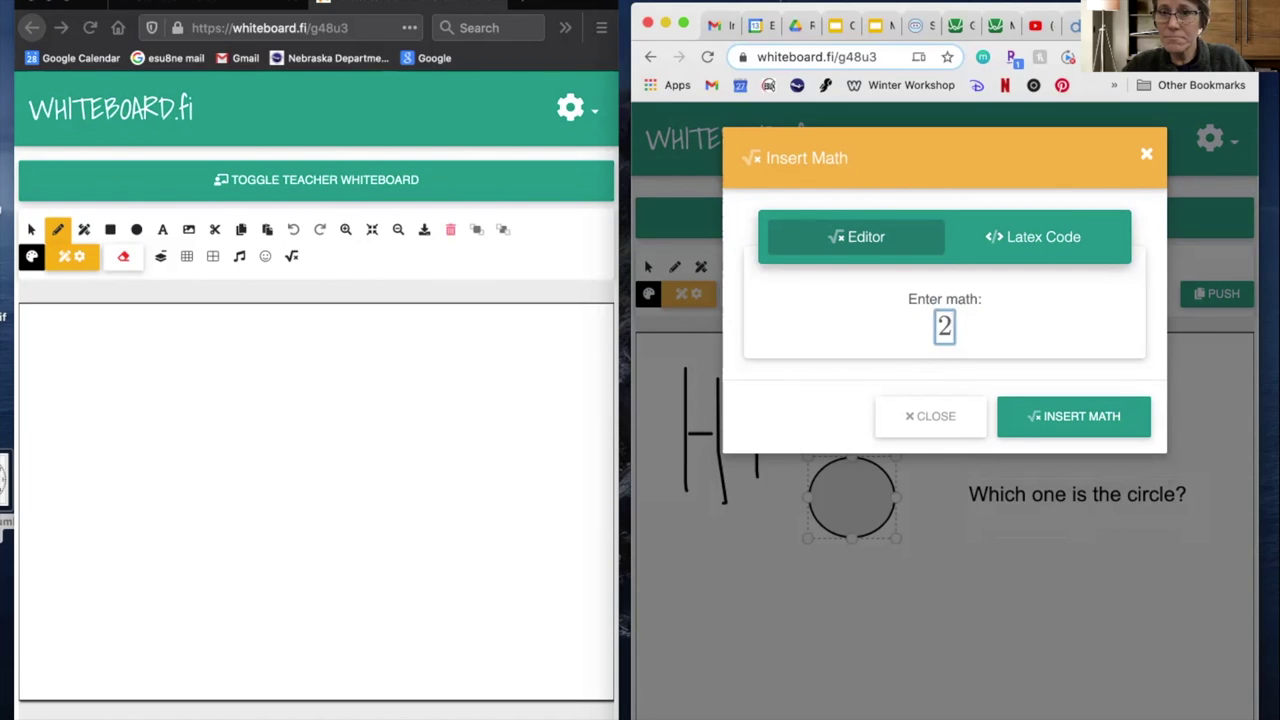
text(/5)
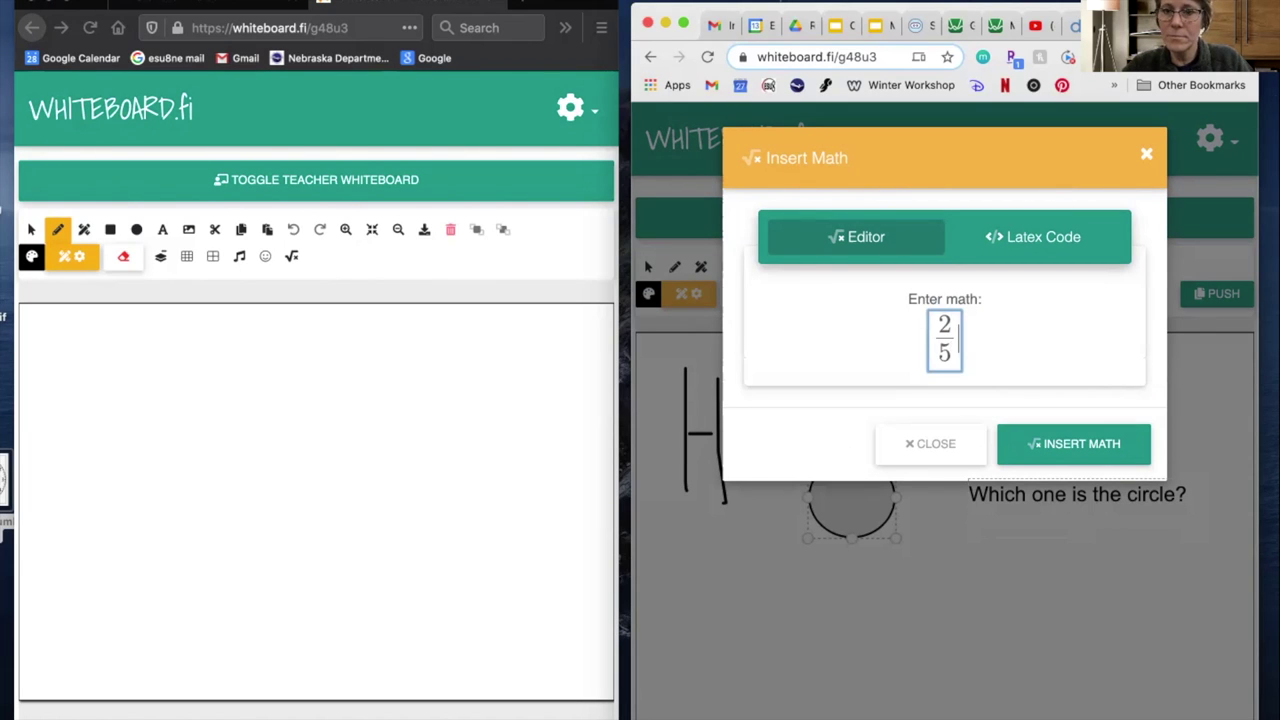
key(Right)
text(x)
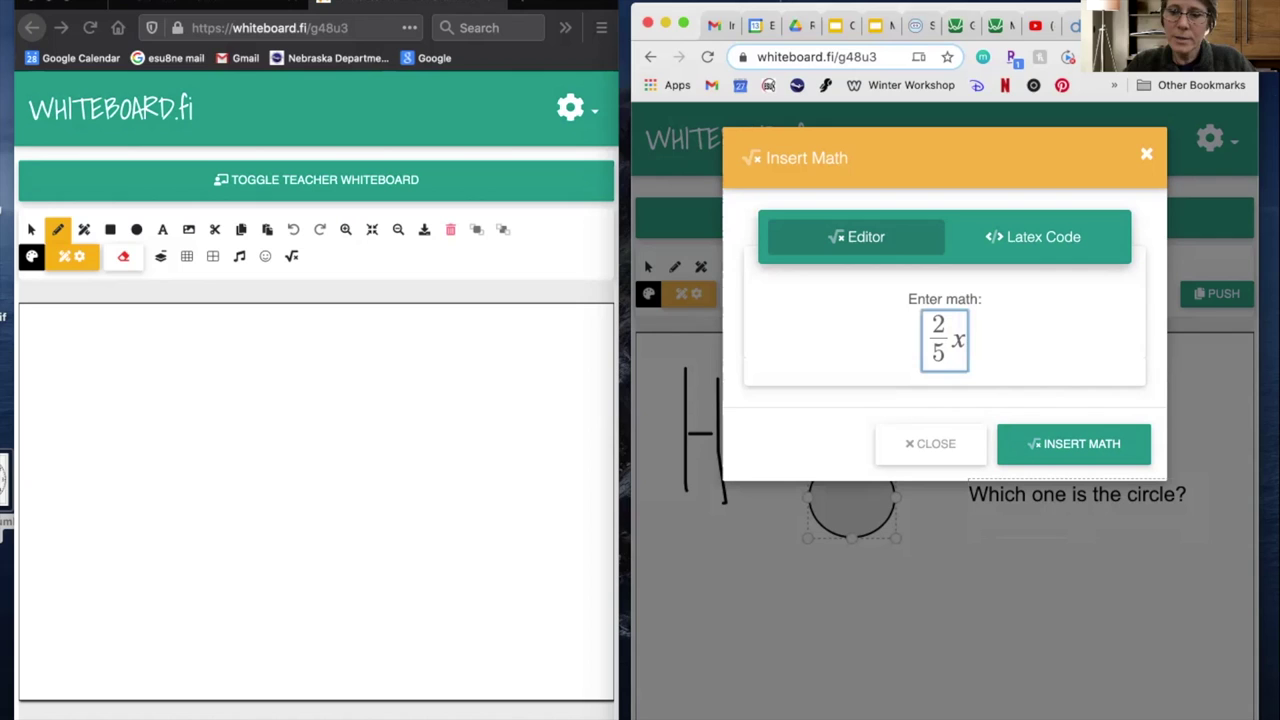
text(+1)
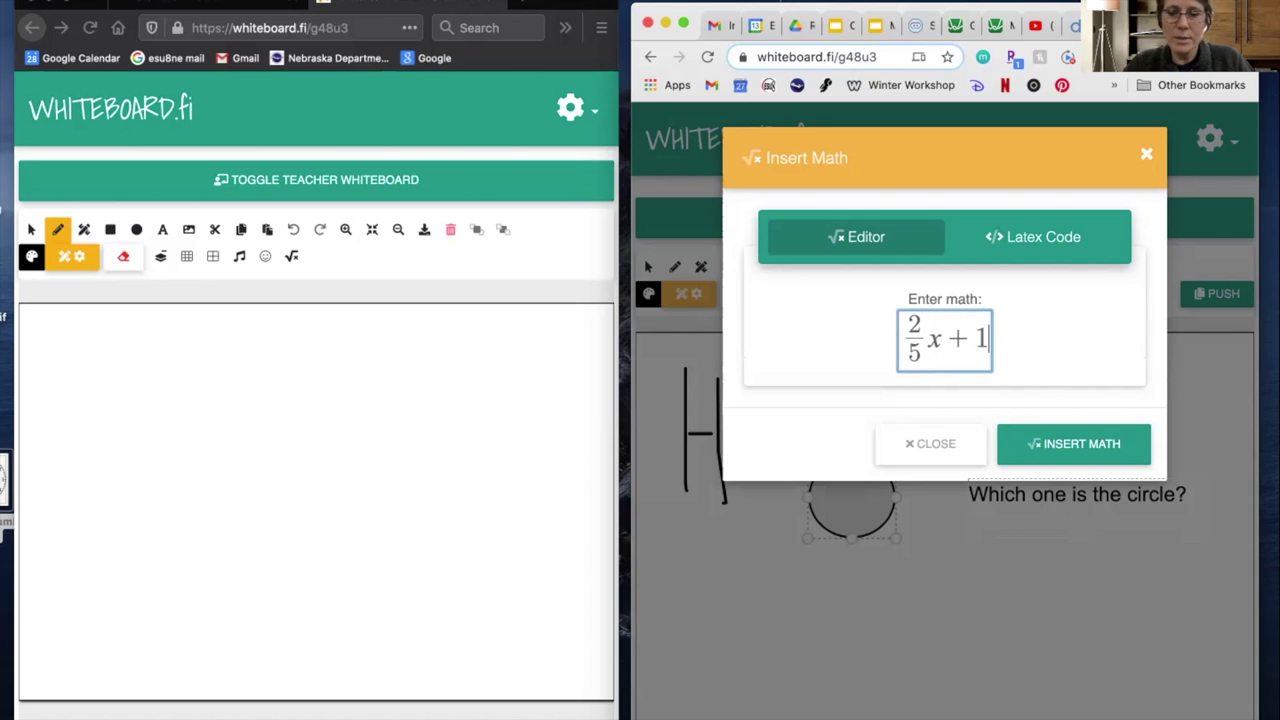
text(=)
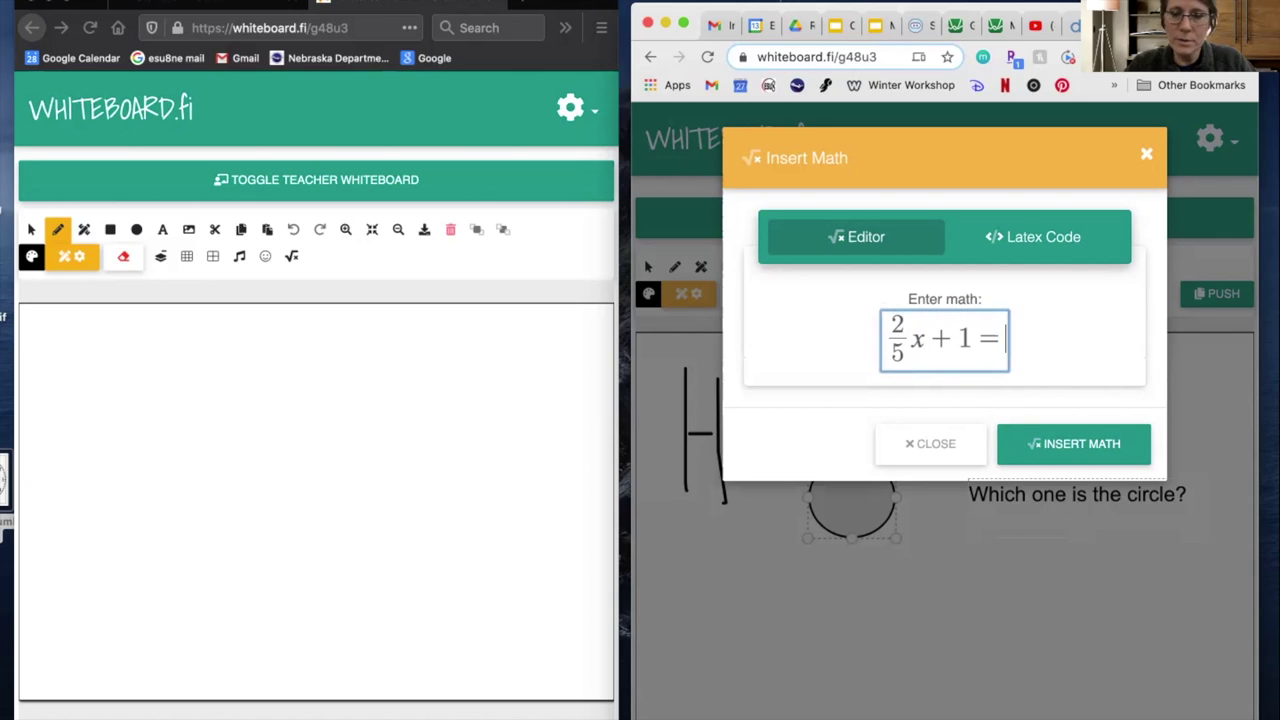
text(-3)
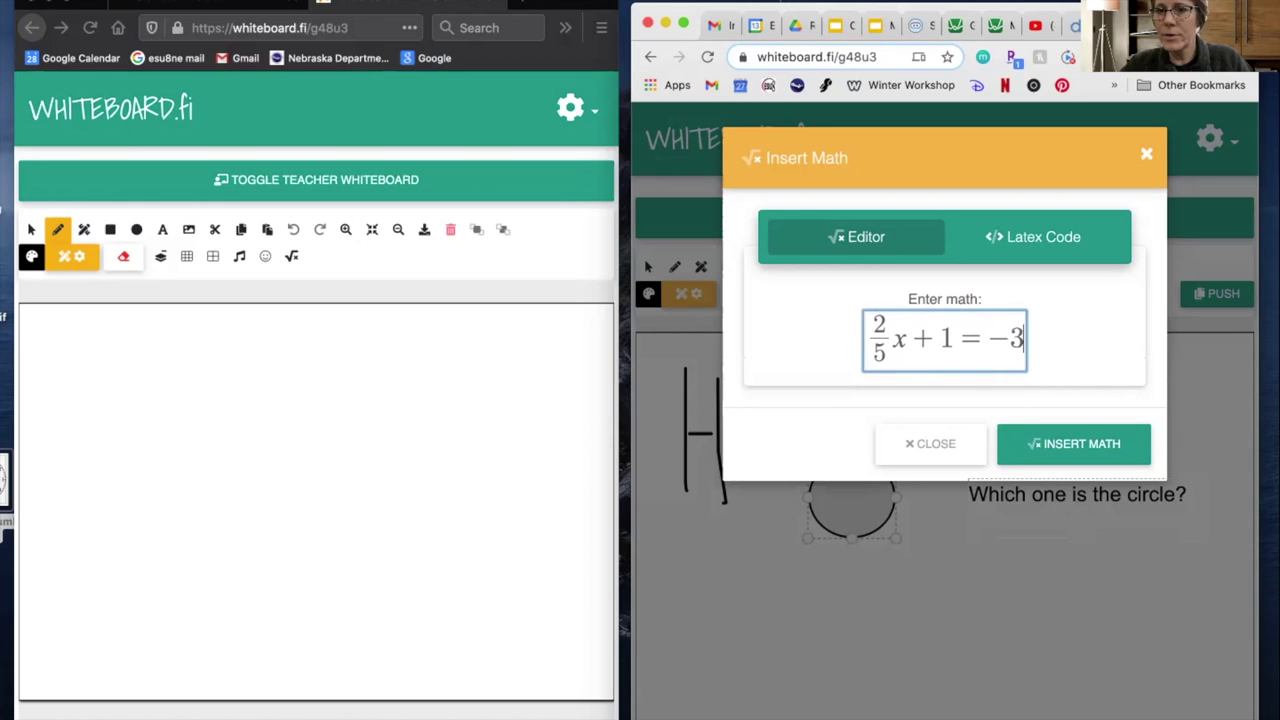
click(1072, 450)
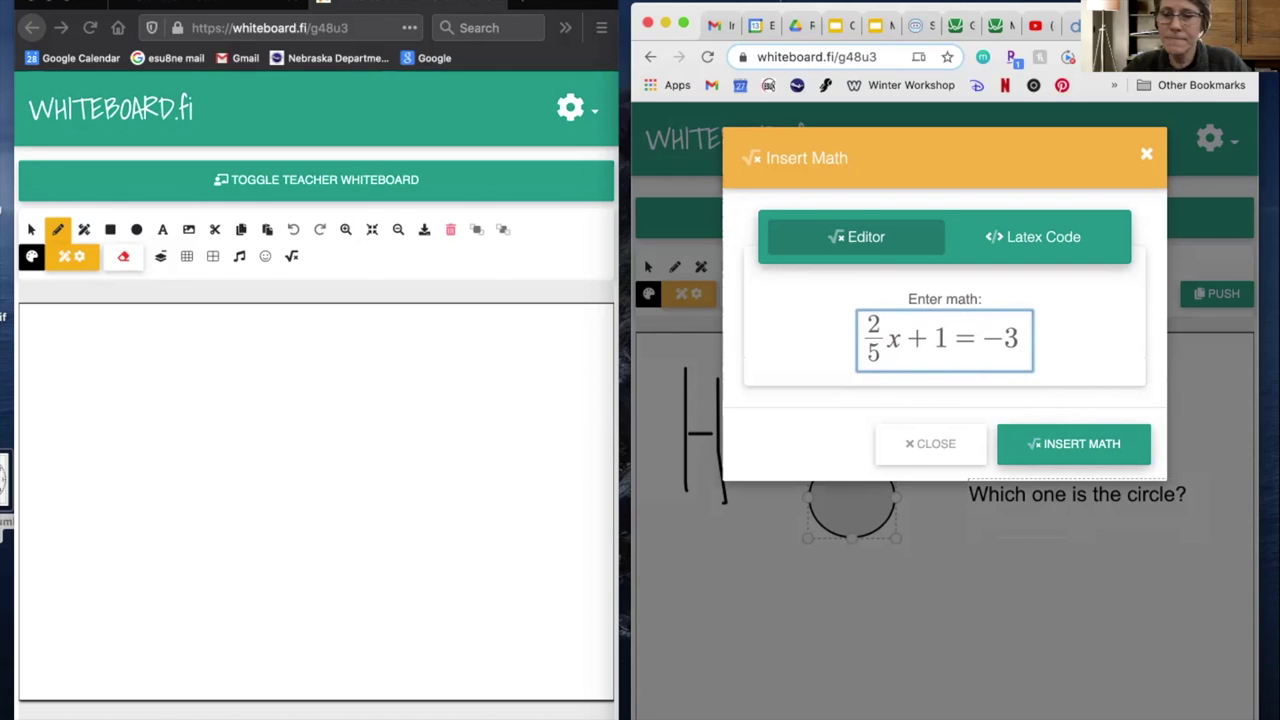
text(^2)
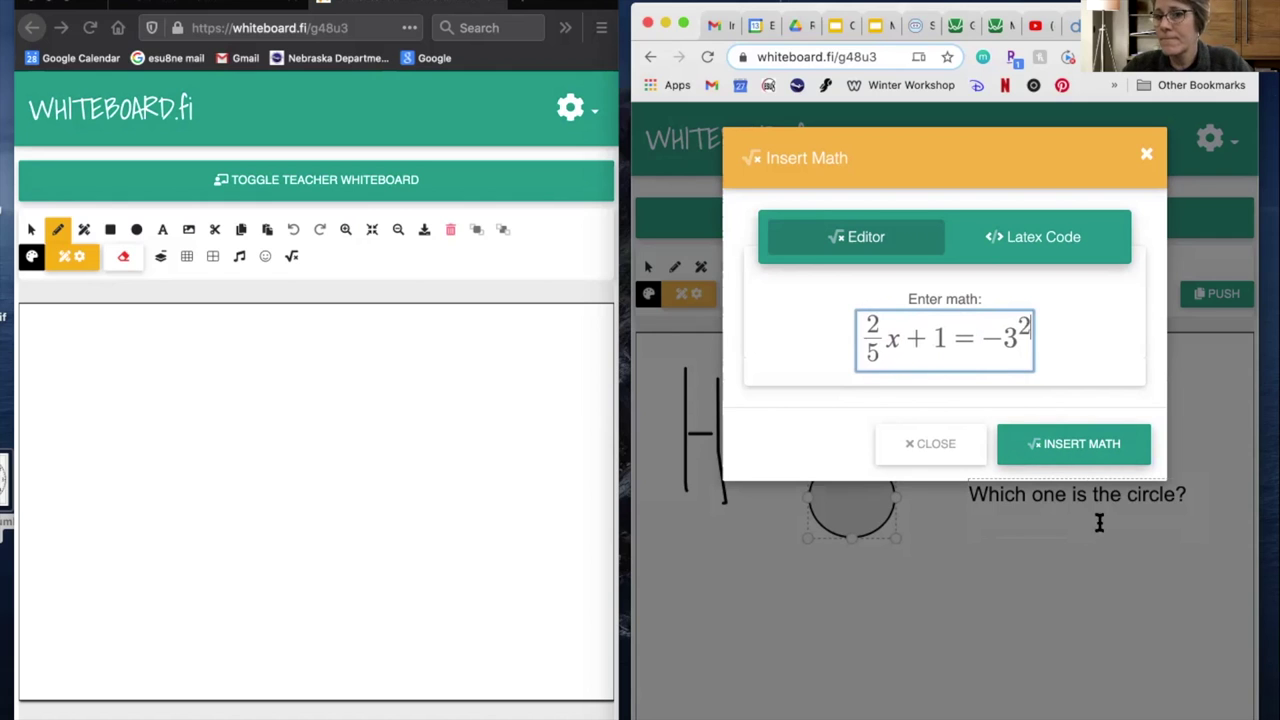
click(1079, 444)
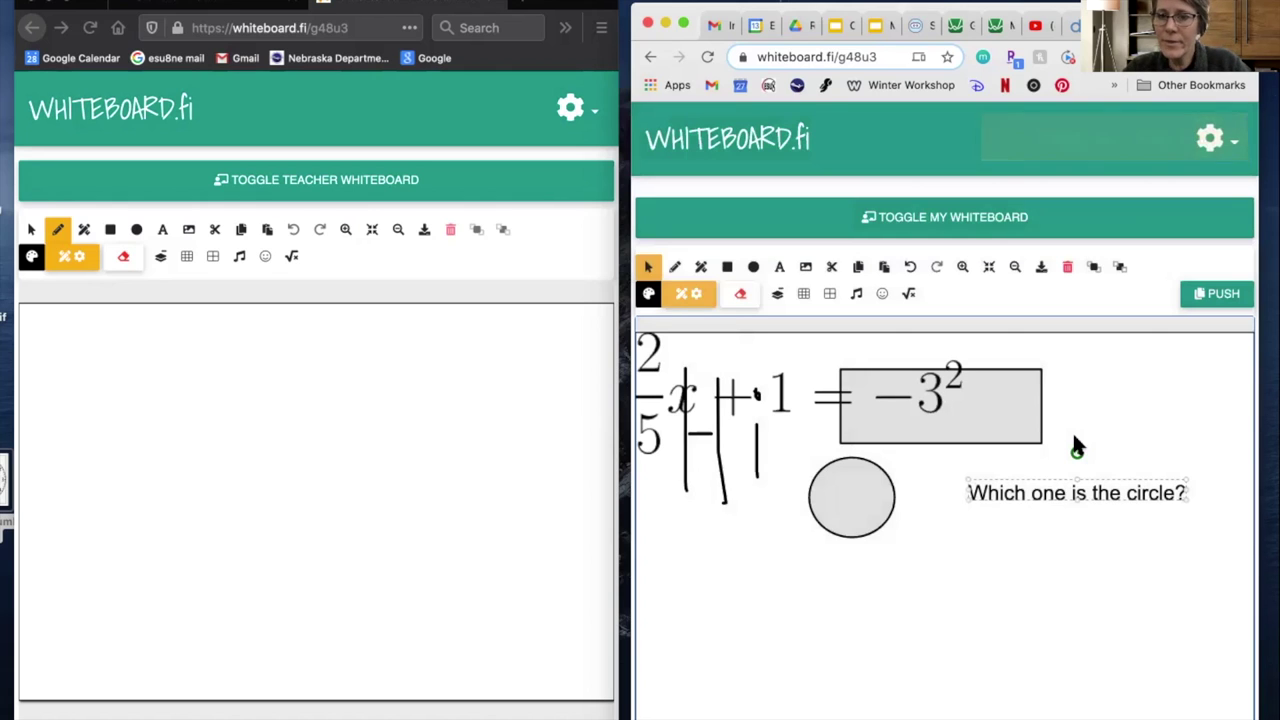
- Place the equation beneath the question, shrink it, and preview the teacher board from the student page
drag(808, 427, 1026, 612)
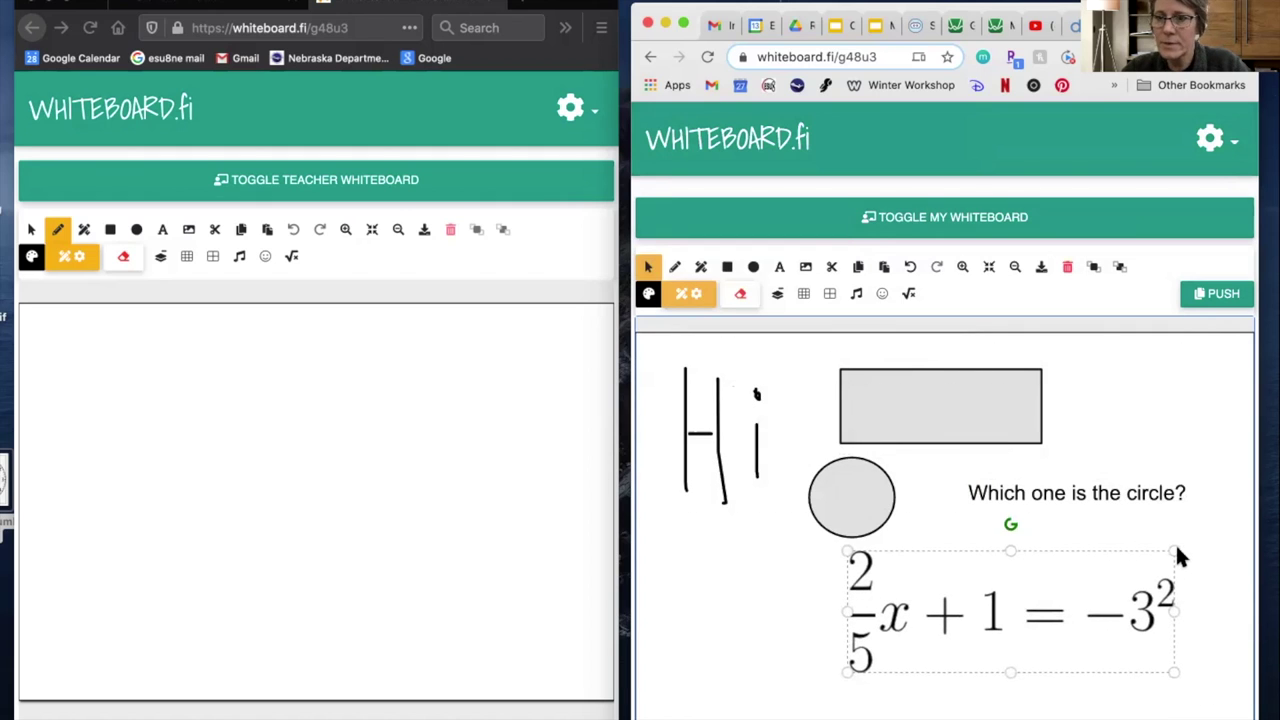
drag(1175, 549, 1074, 552)
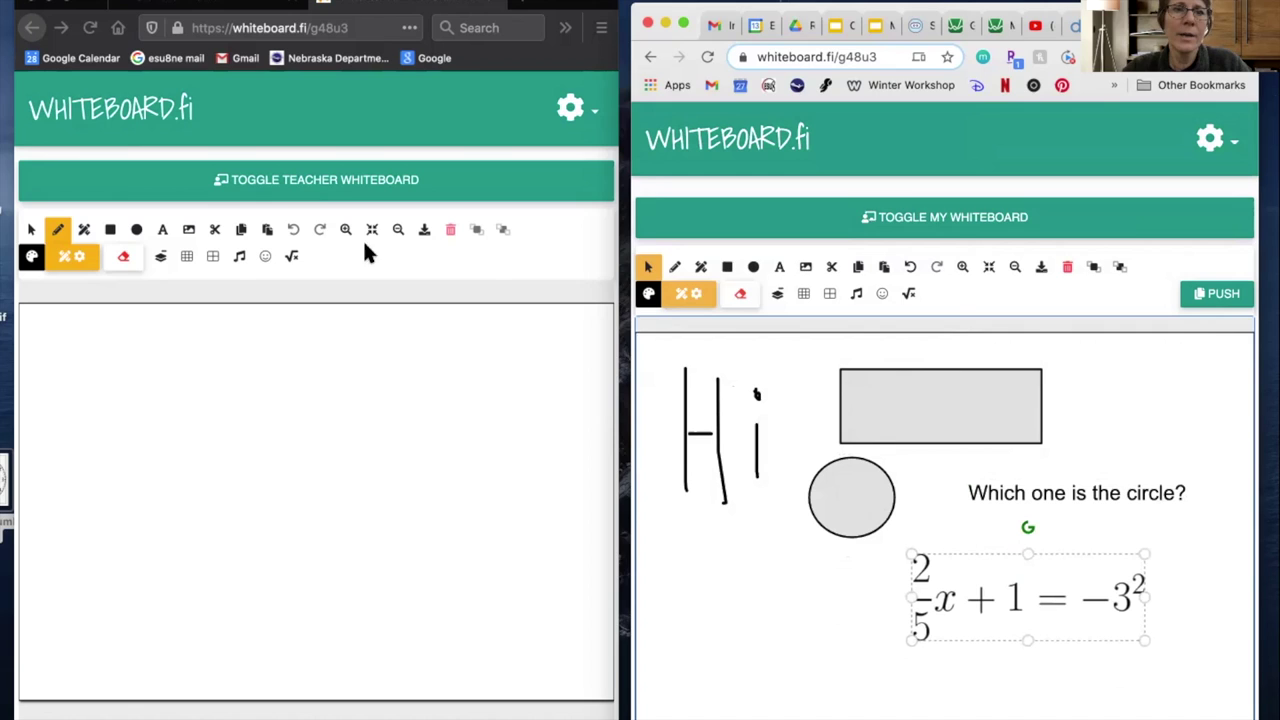
click(316, 187)
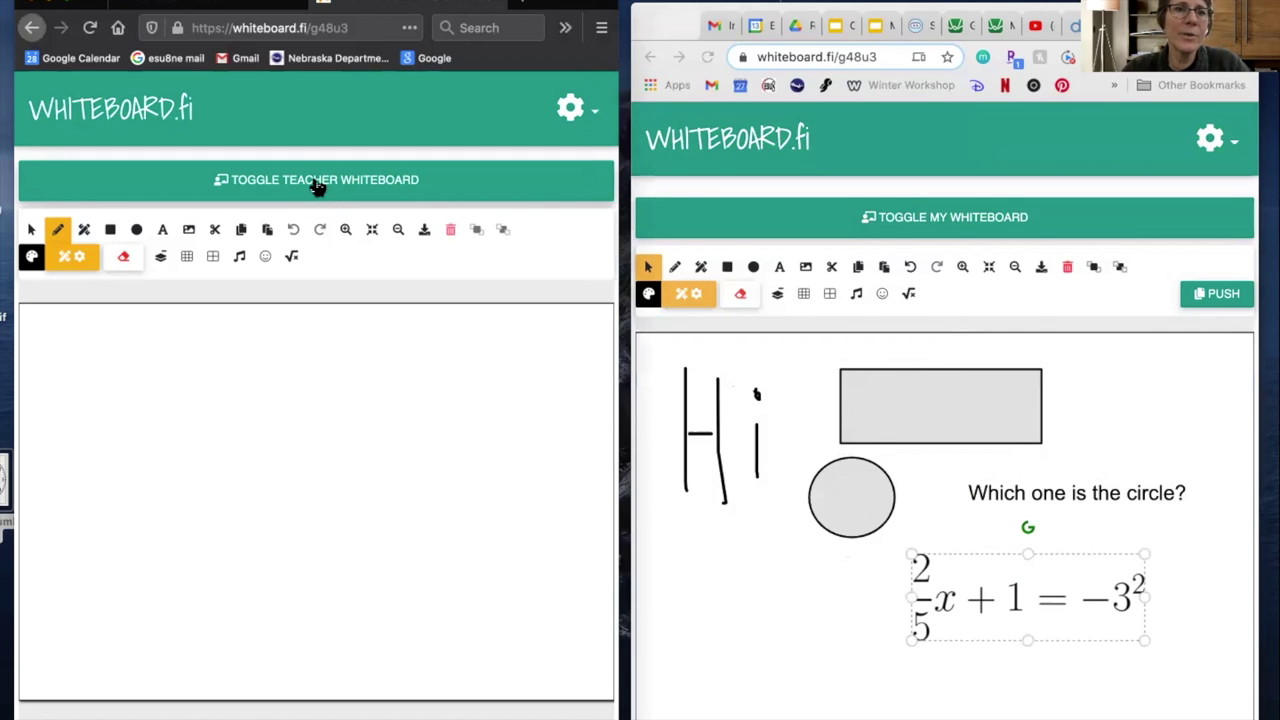
click(316, 187)
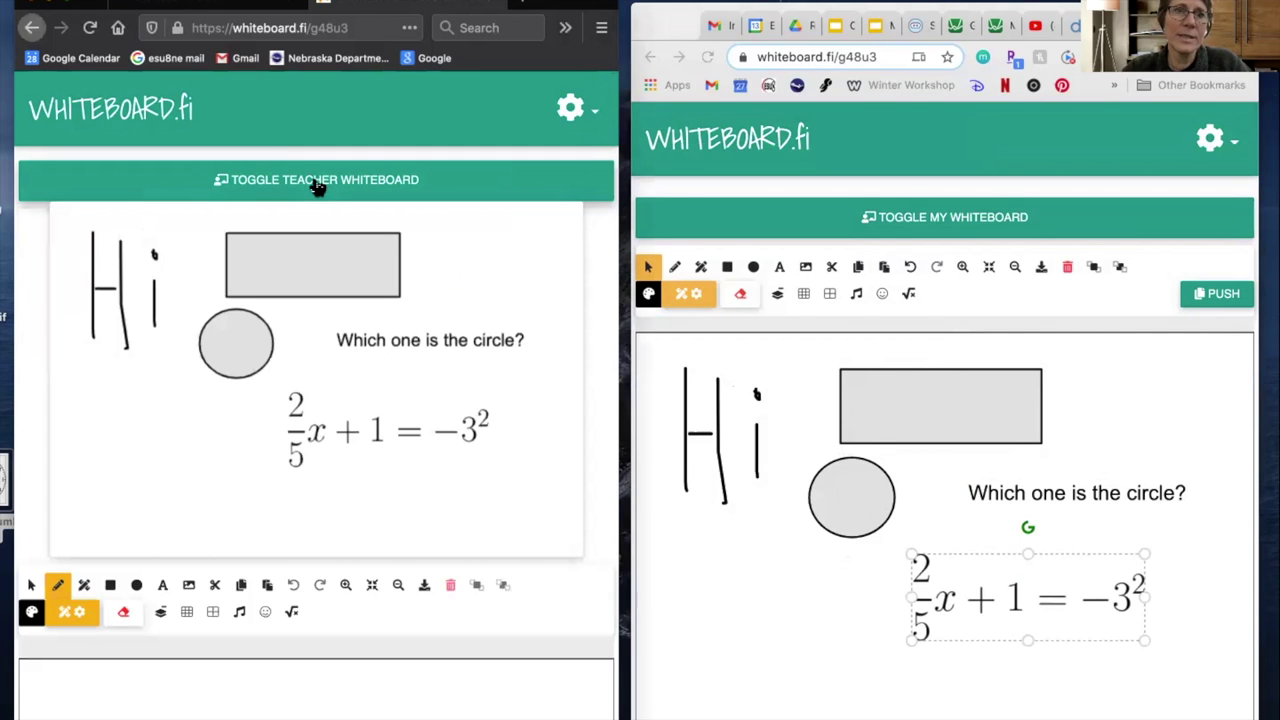
click(314, 183)
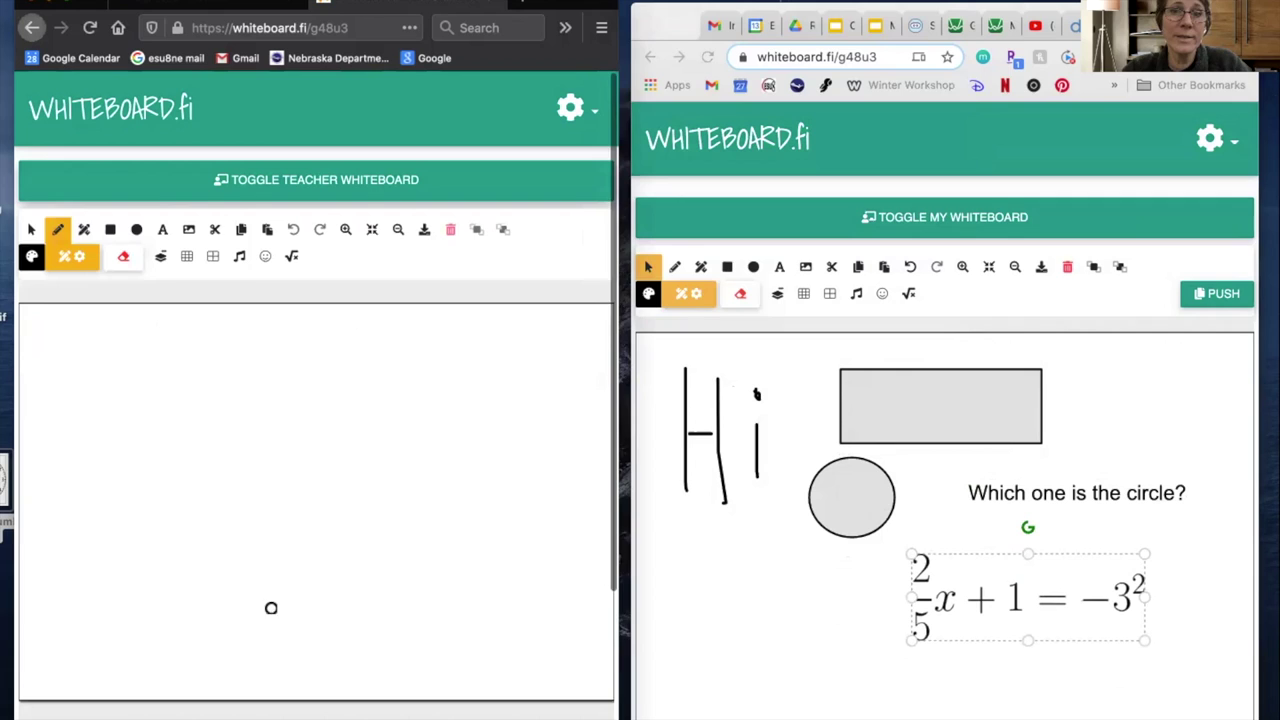
scroll(1048, 487, down, 2)
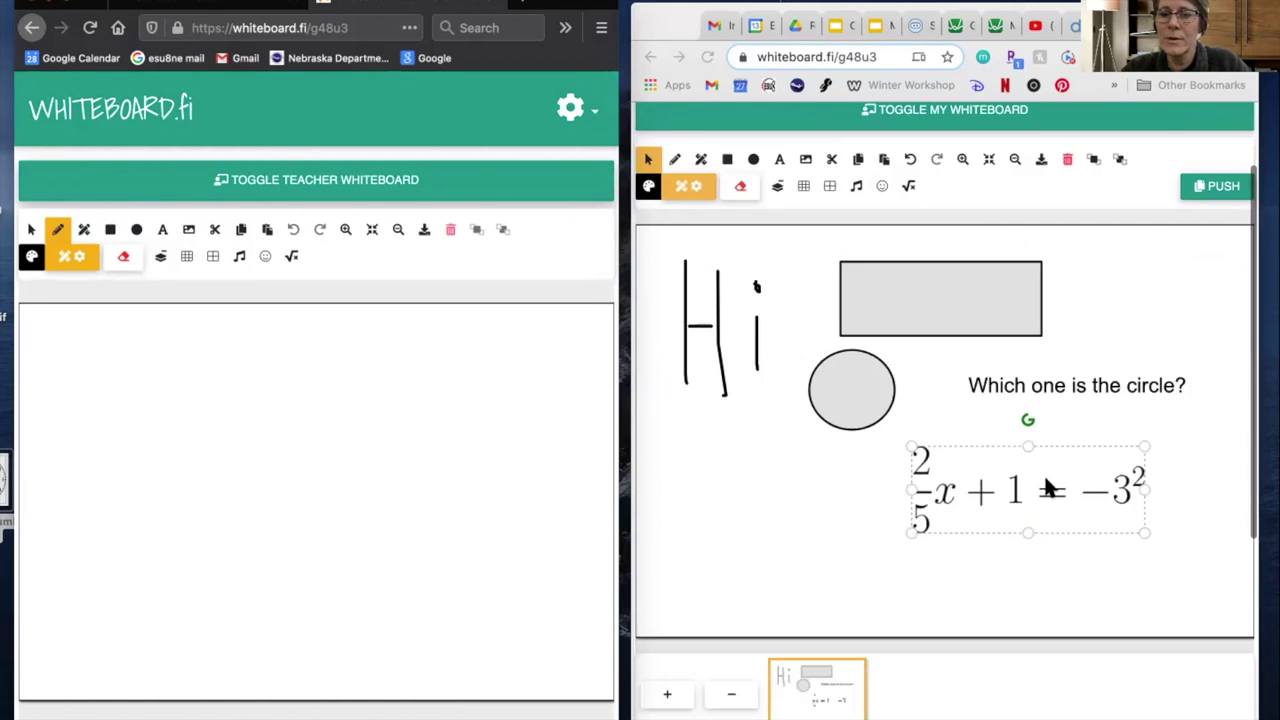
- Add a second page and move the equation 2/5x + 1 = −3² onto it alone
scroll(1048, 487, down, 3)
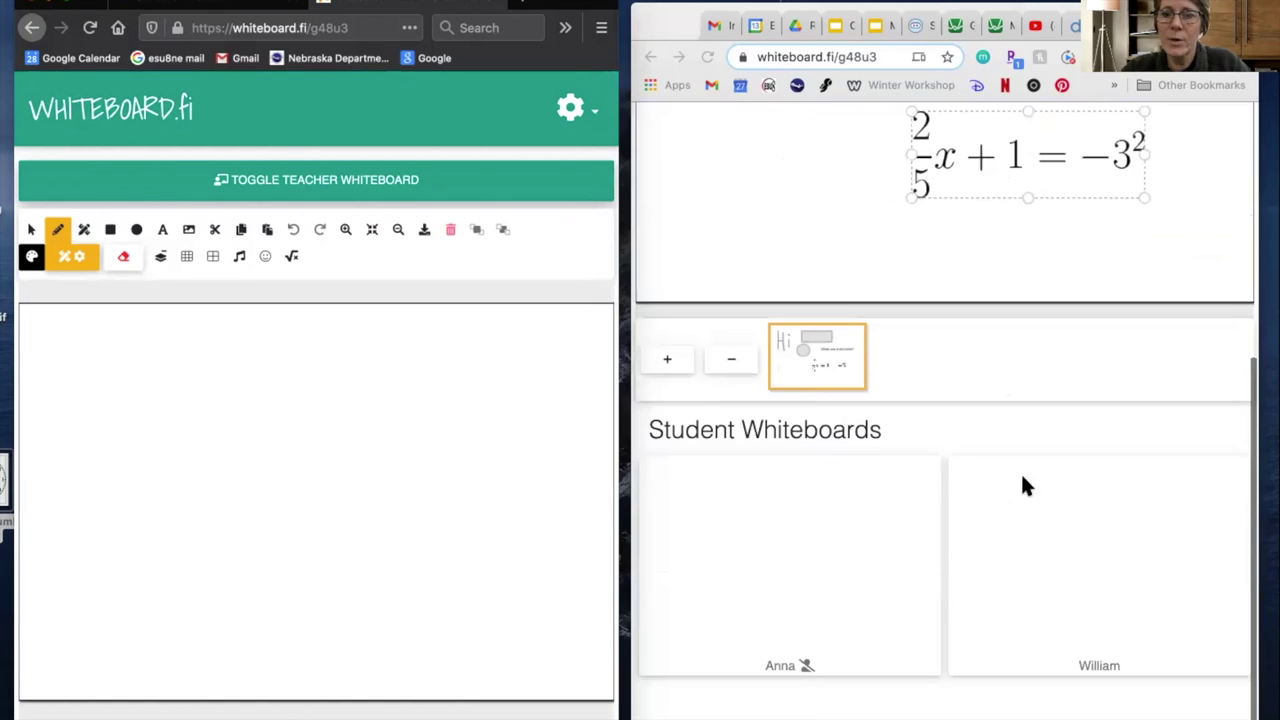
click(668, 360)
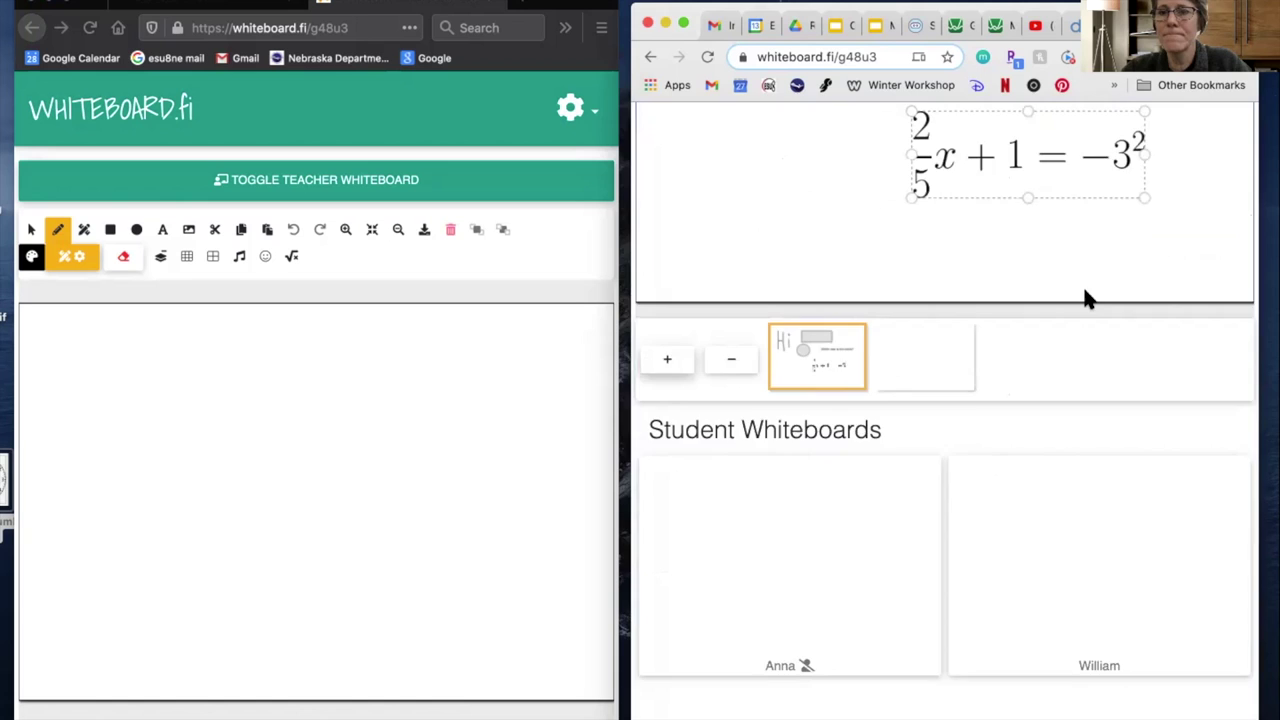
scroll(1088, 298, up, 5)
drag(1083, 290, 1051, 286)
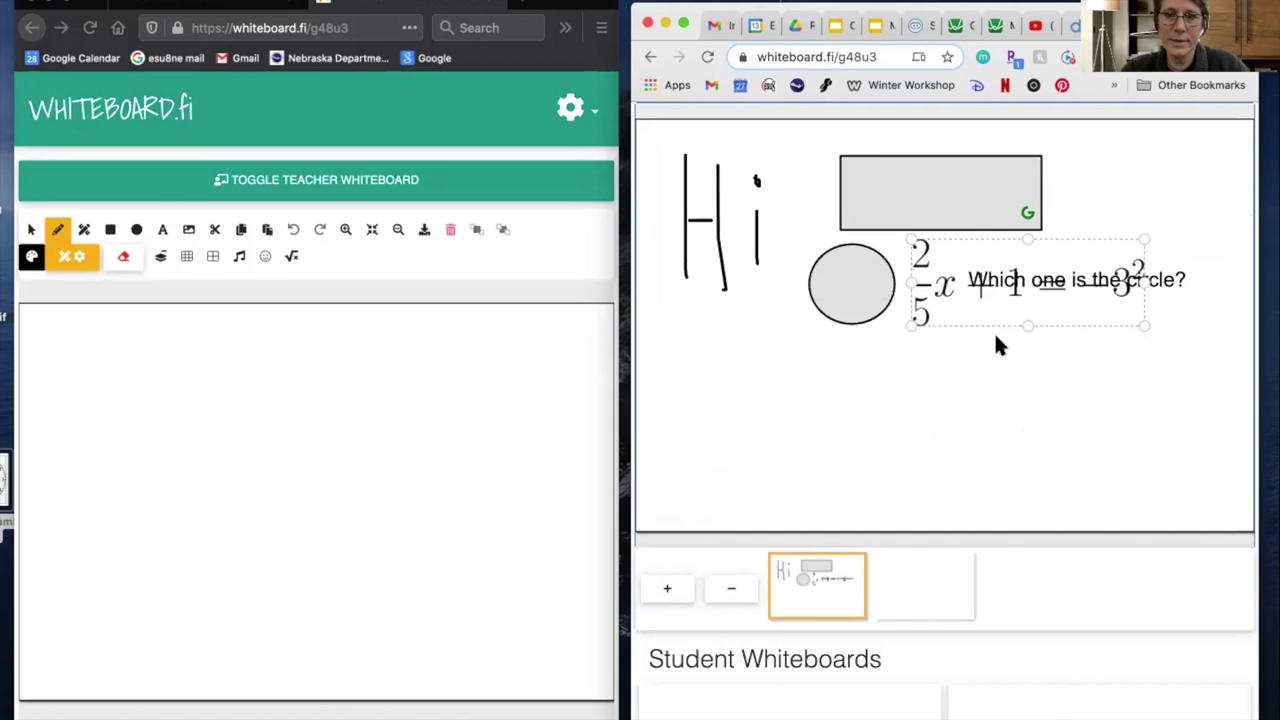
click(920, 580)
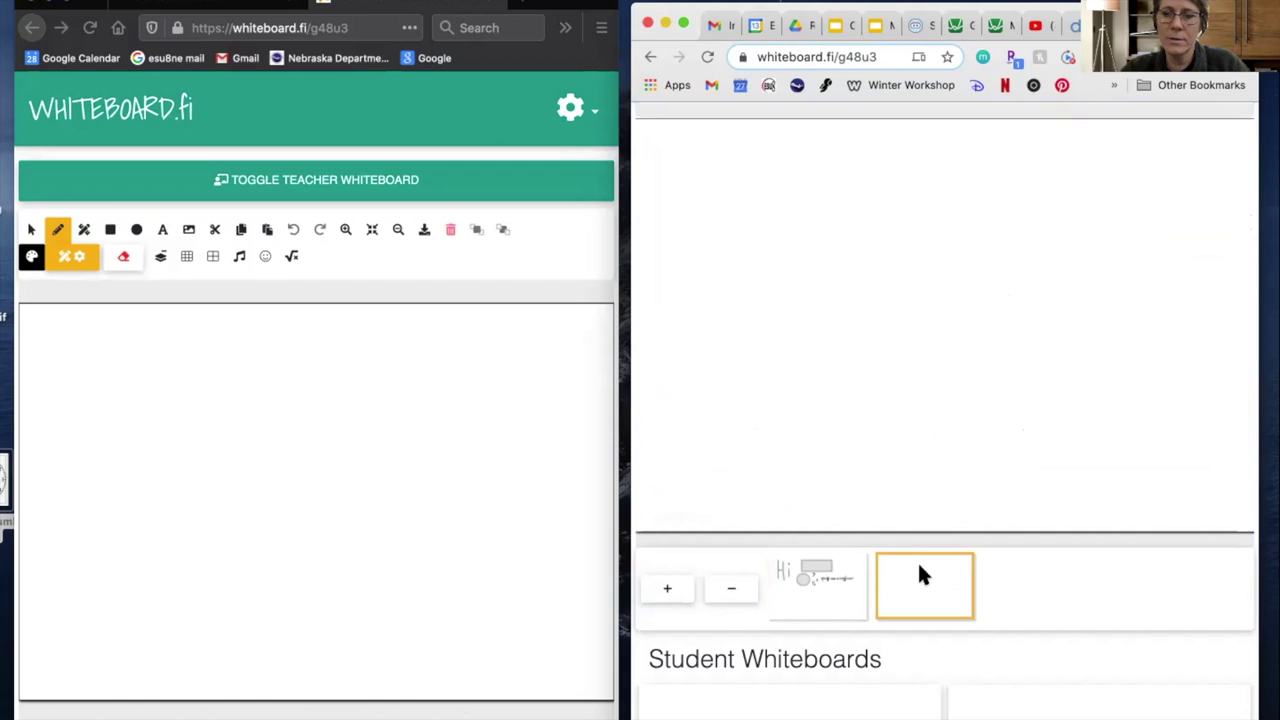
scroll(990, 290, up, 2)
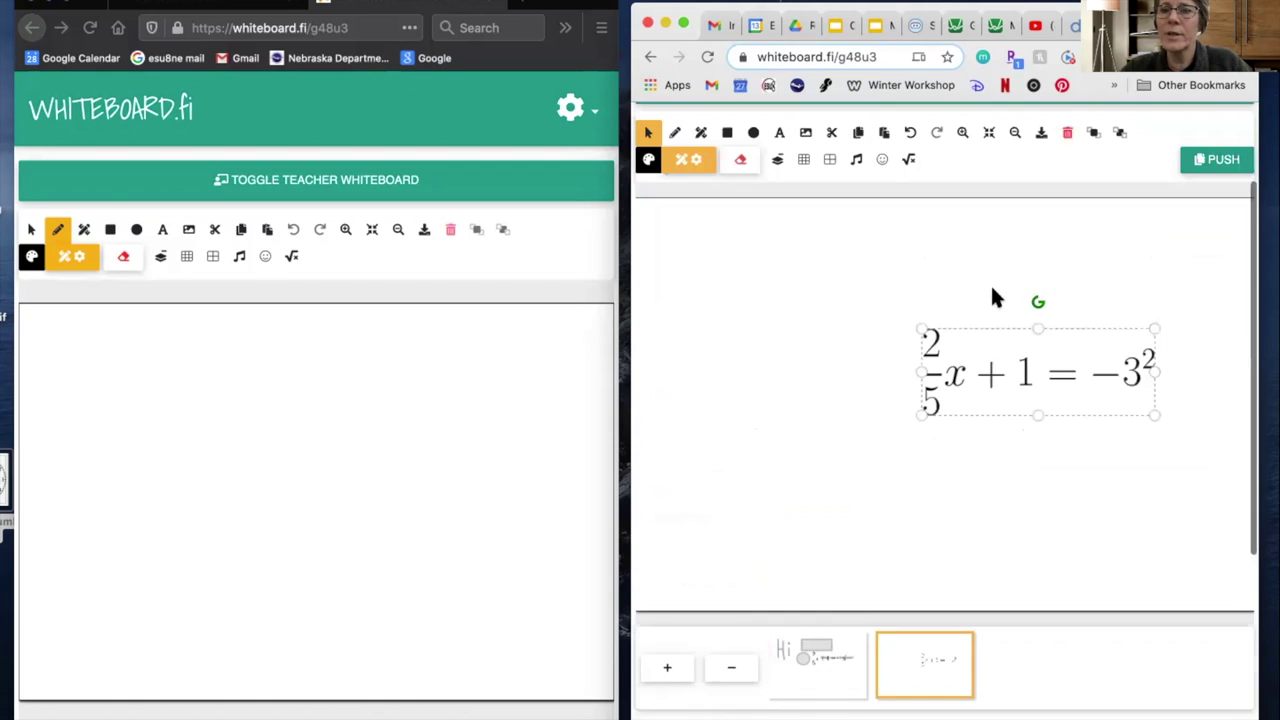
scroll(988, 358, down, 3)
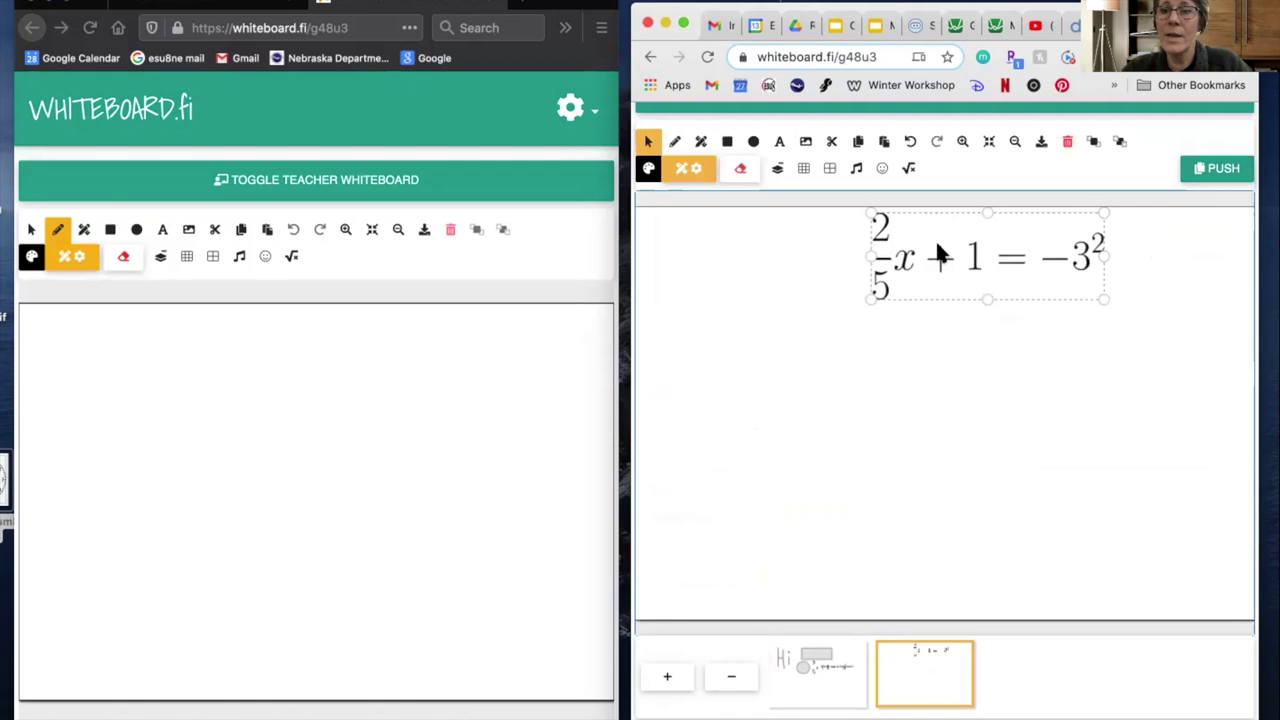
click(940, 413)
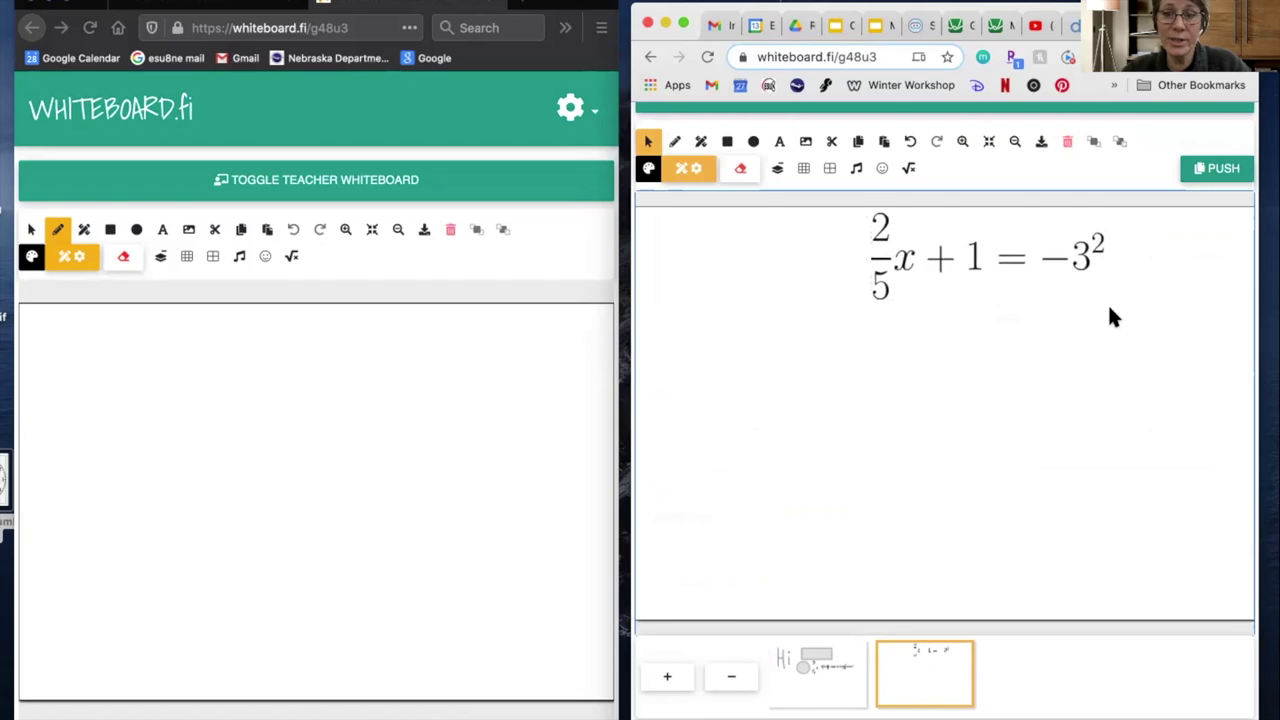
- Push the equation page with 'Push to students as background (current page only)'
click(1216, 172)
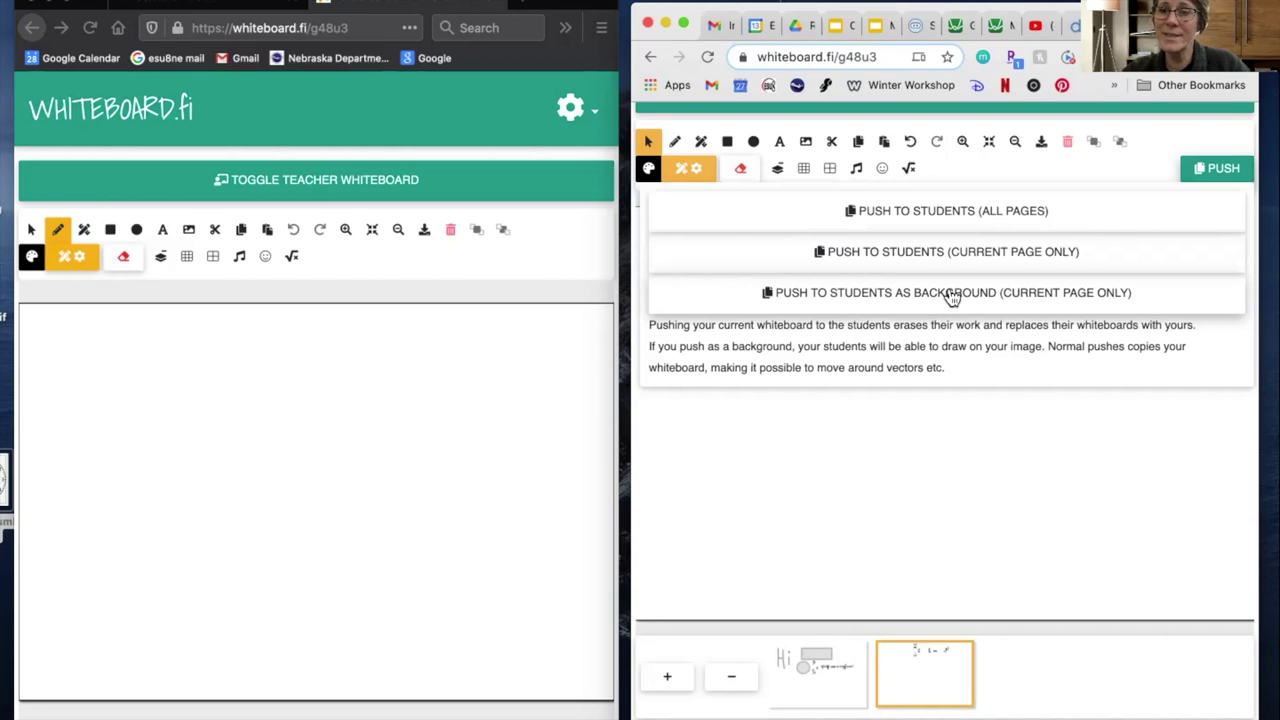
click(952, 294)
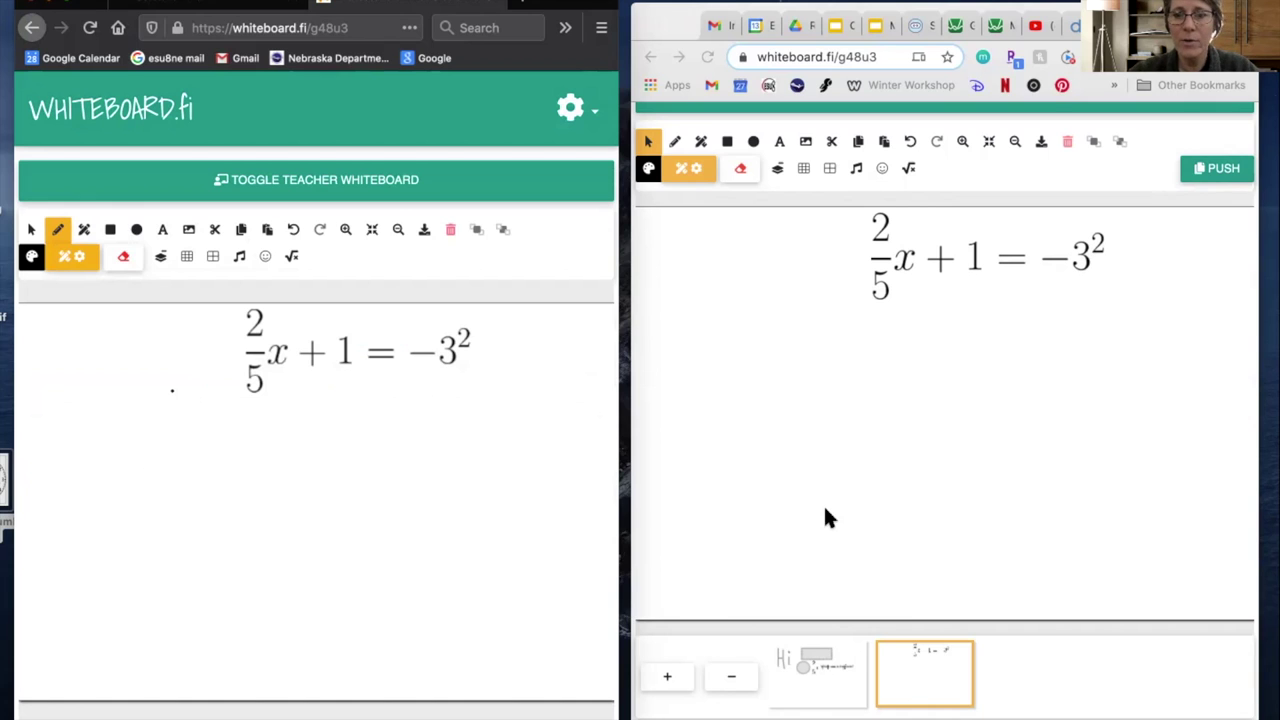
- Push the teacher's equation page as background (current page) to the remaining blank student board
scroll(825, 495, down, 5)
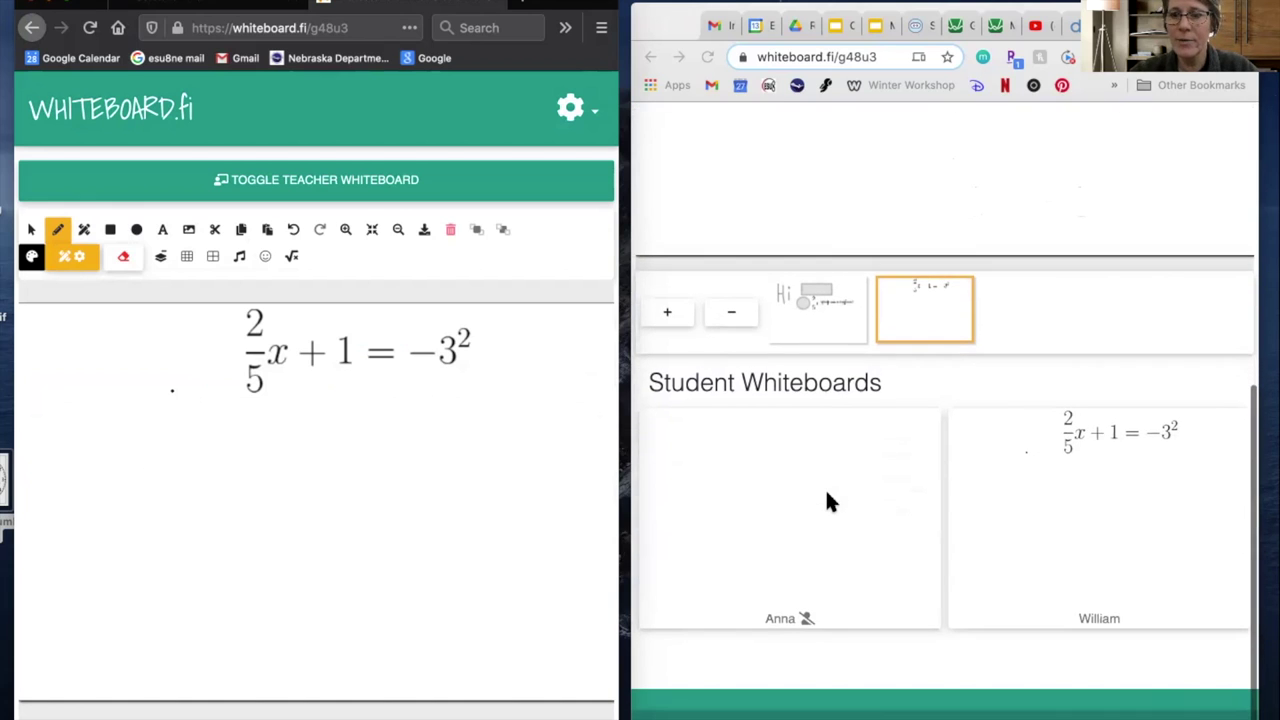
click(789, 493)
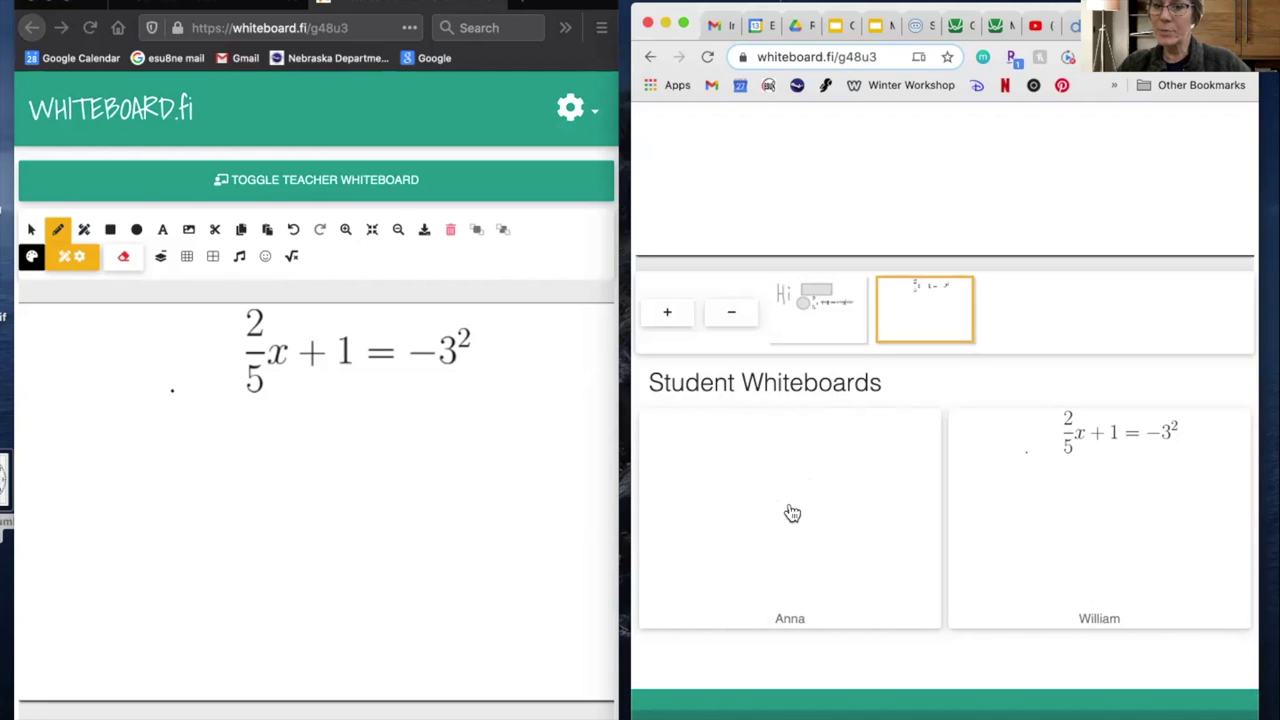
scroll(790, 514, up, 2)
click(763, 562)
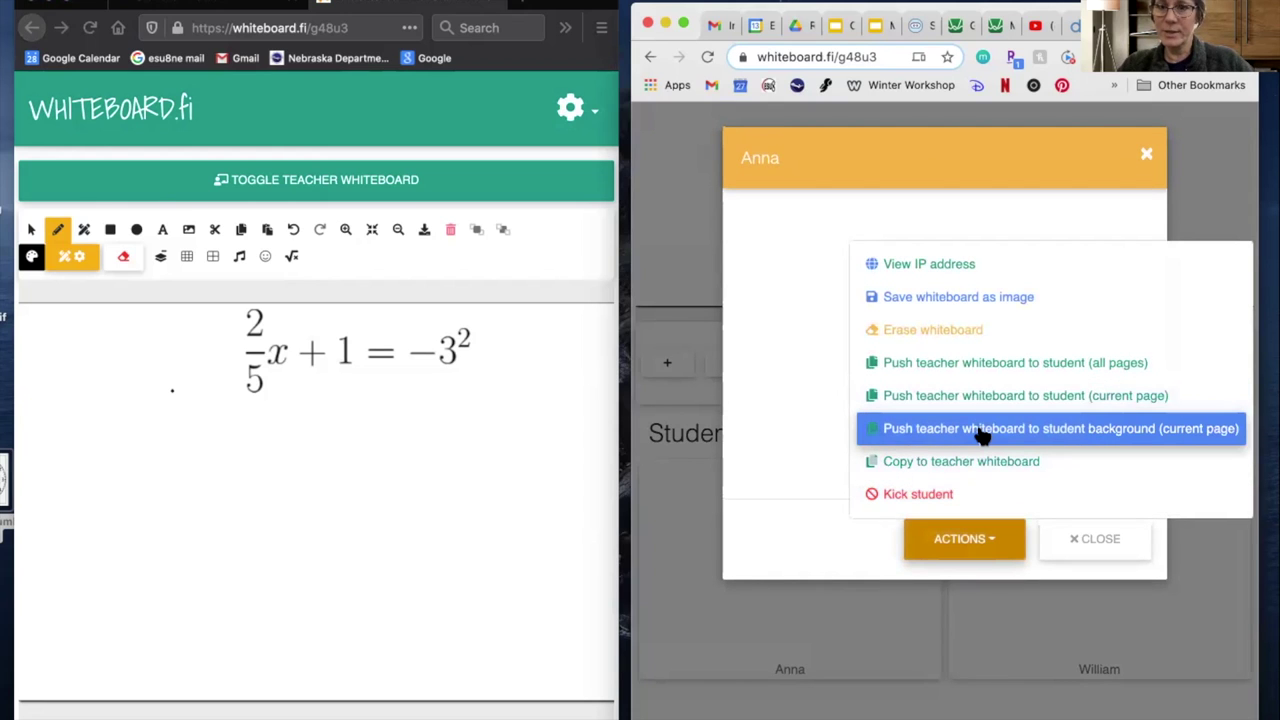
click(980, 432)
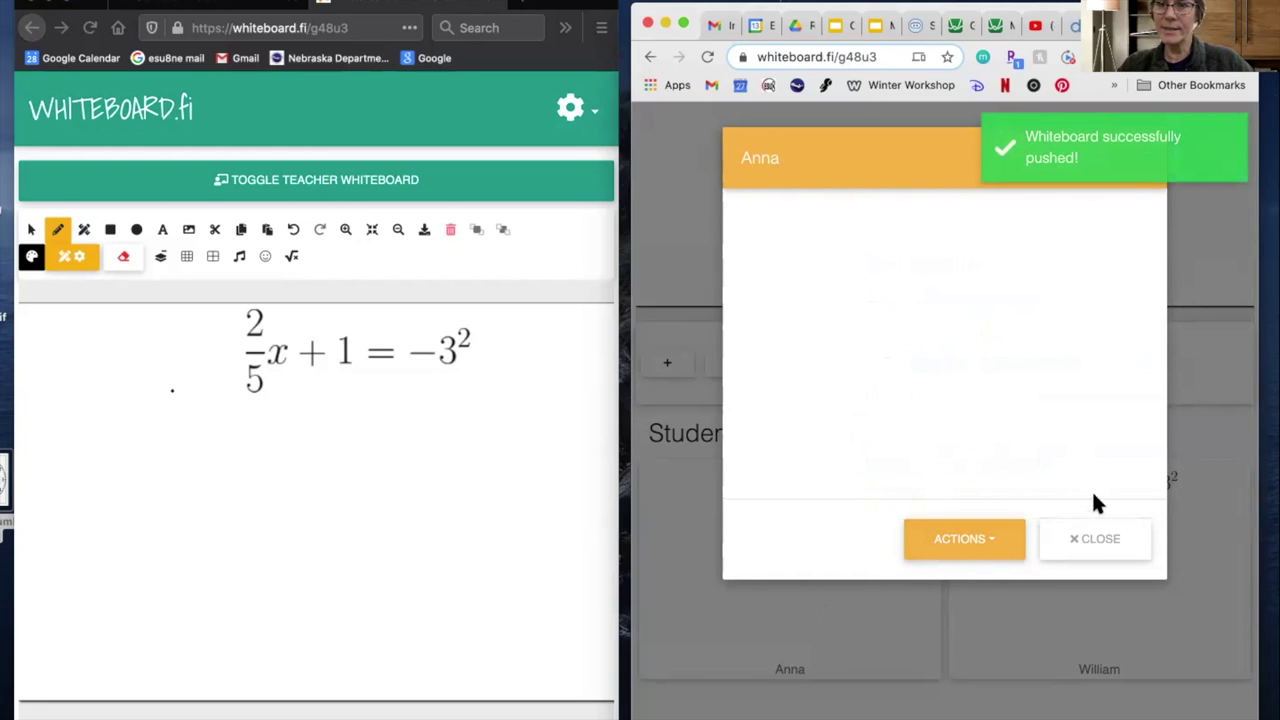
click(1090, 540)
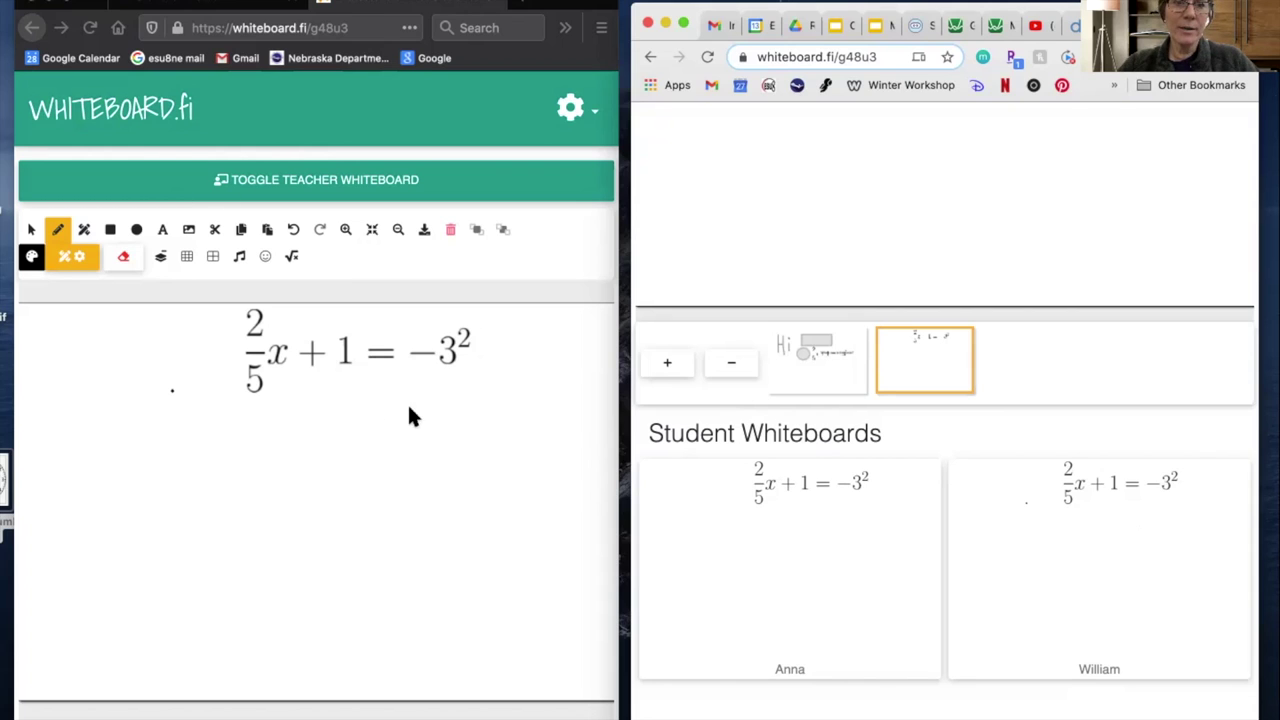
- Write −9 and two −1s under the equation on the student's board with the pen
drag(412, 407, 465, 407)
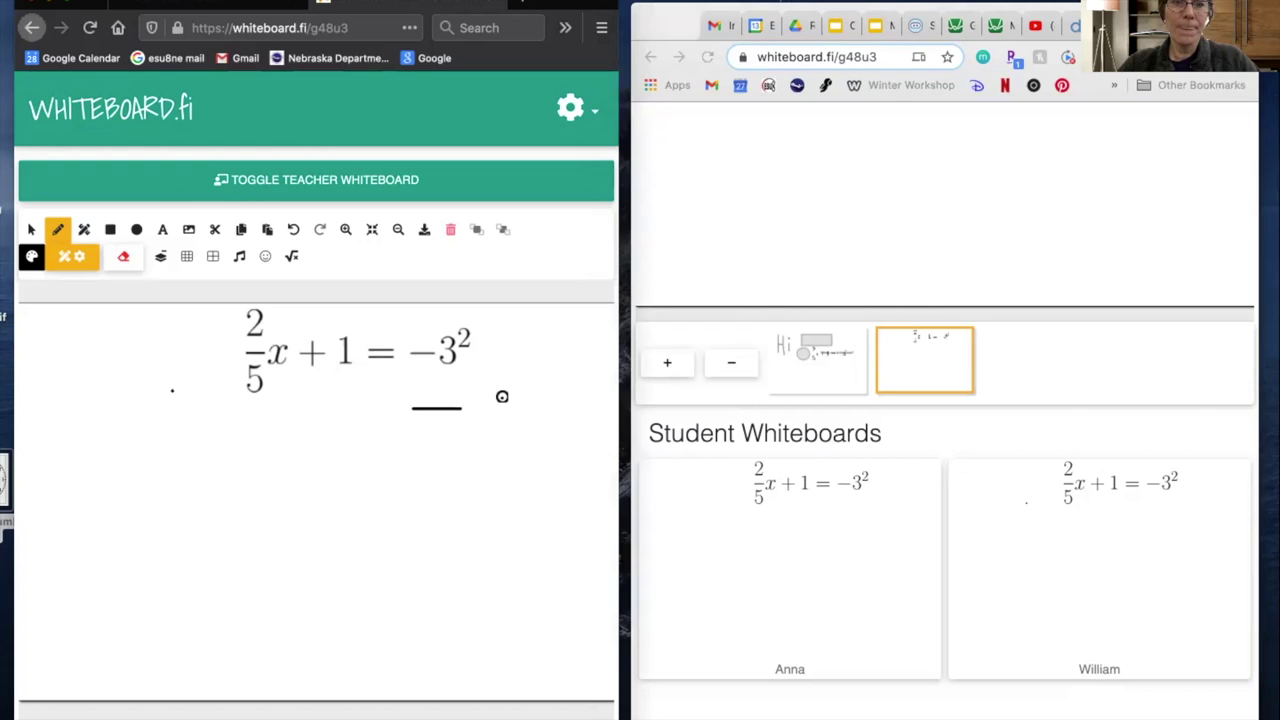
mouse_move(502, 396)
mouse_down()
mouse_move(480, 423)
mouse_move(492, 492)
mouse_up()
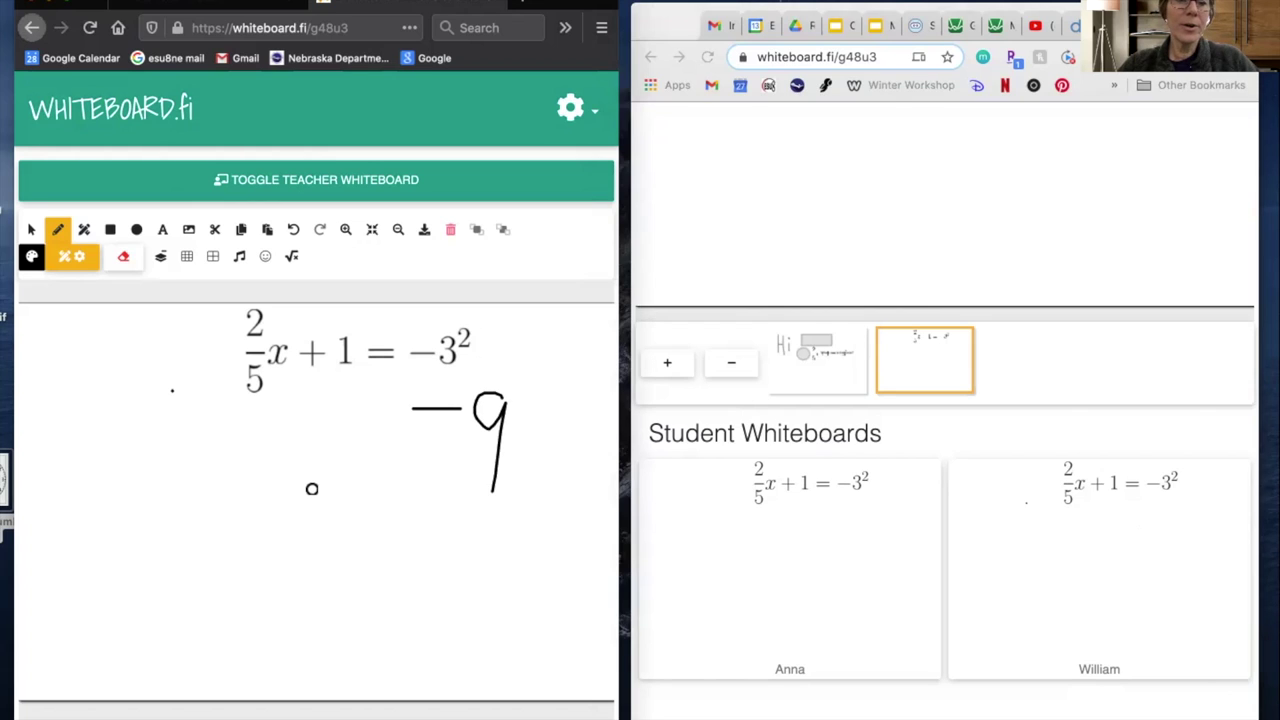
mouse_move(311, 488)
mouse_down()
mouse_move(334, 489)
mouse_move(360, 518)
mouse_up()
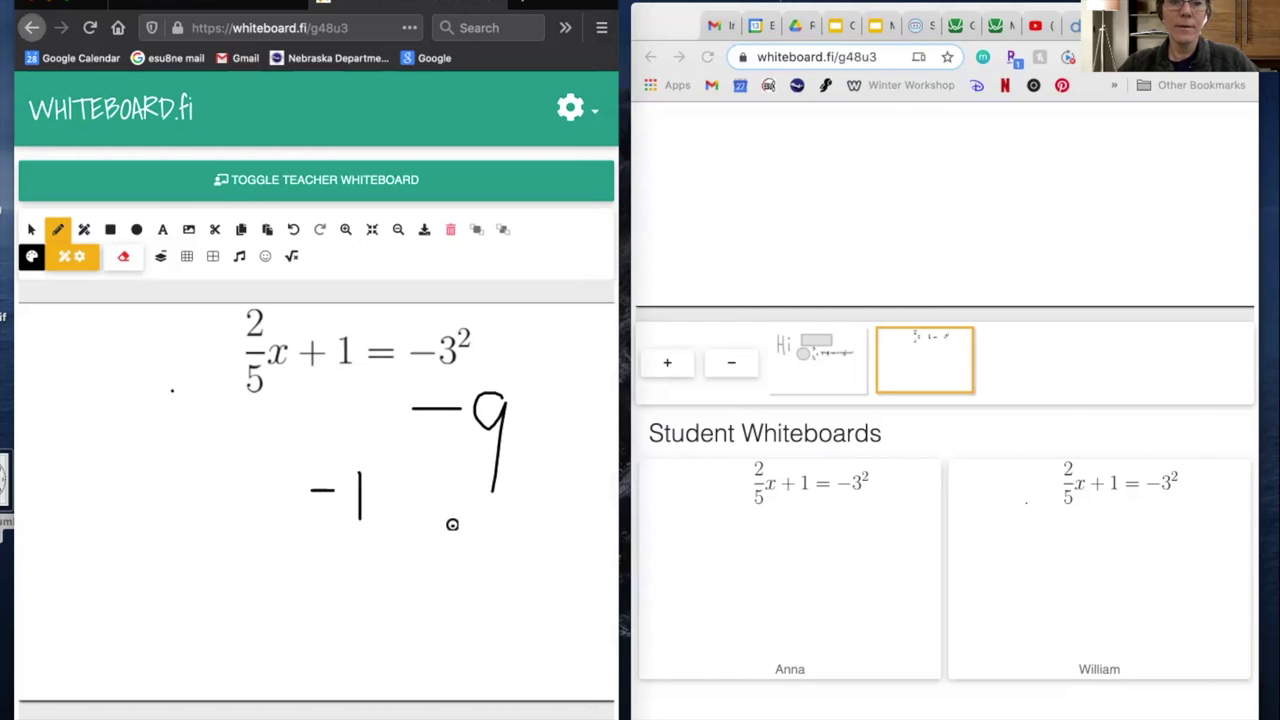
mouse_move(452, 524)
mouse_down()
mouse_move(482, 522)
mouse_move(508, 566)
mouse_up()
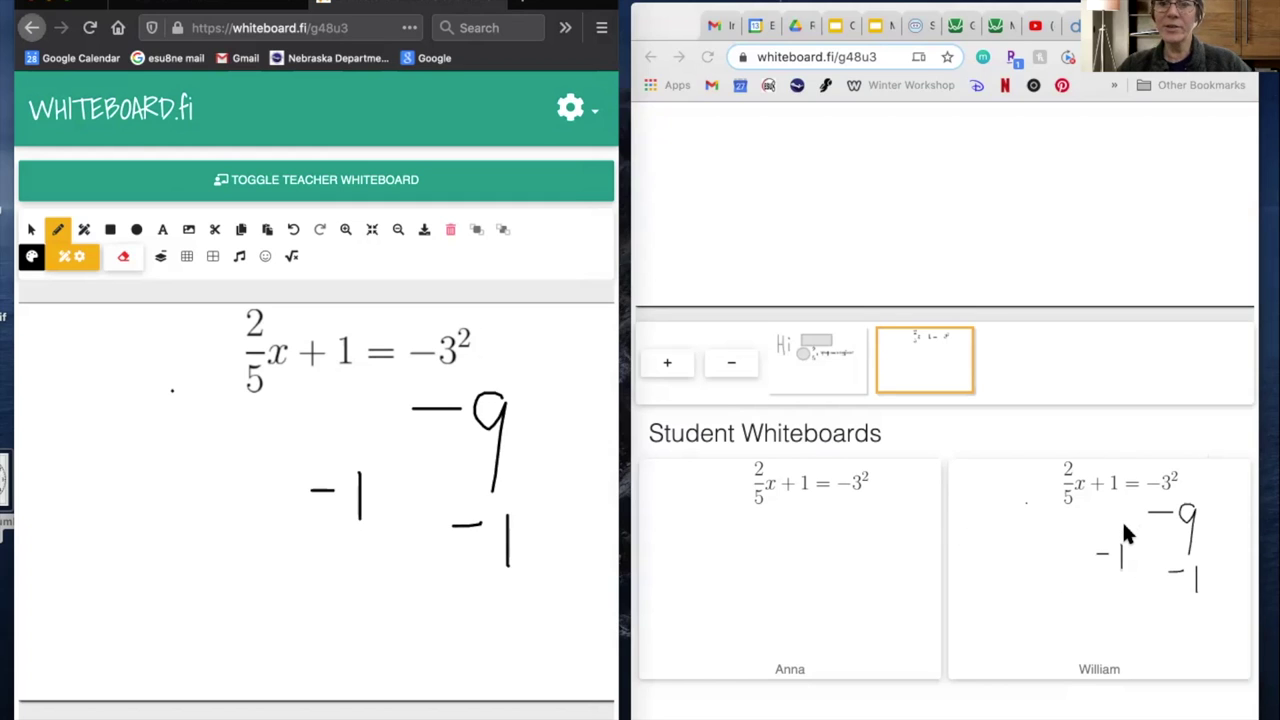
- Open the working student's enlarged board, look at its Actions menu, then close it
click(1031, 581)
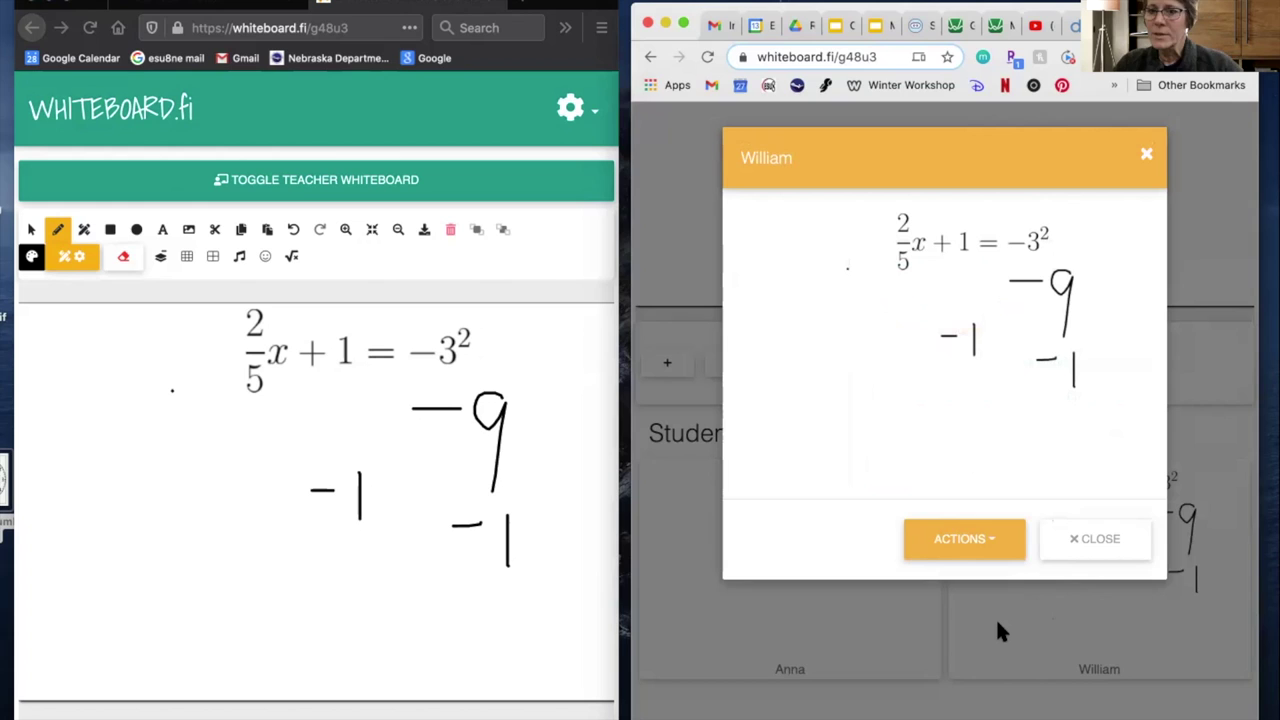
click(995, 541)
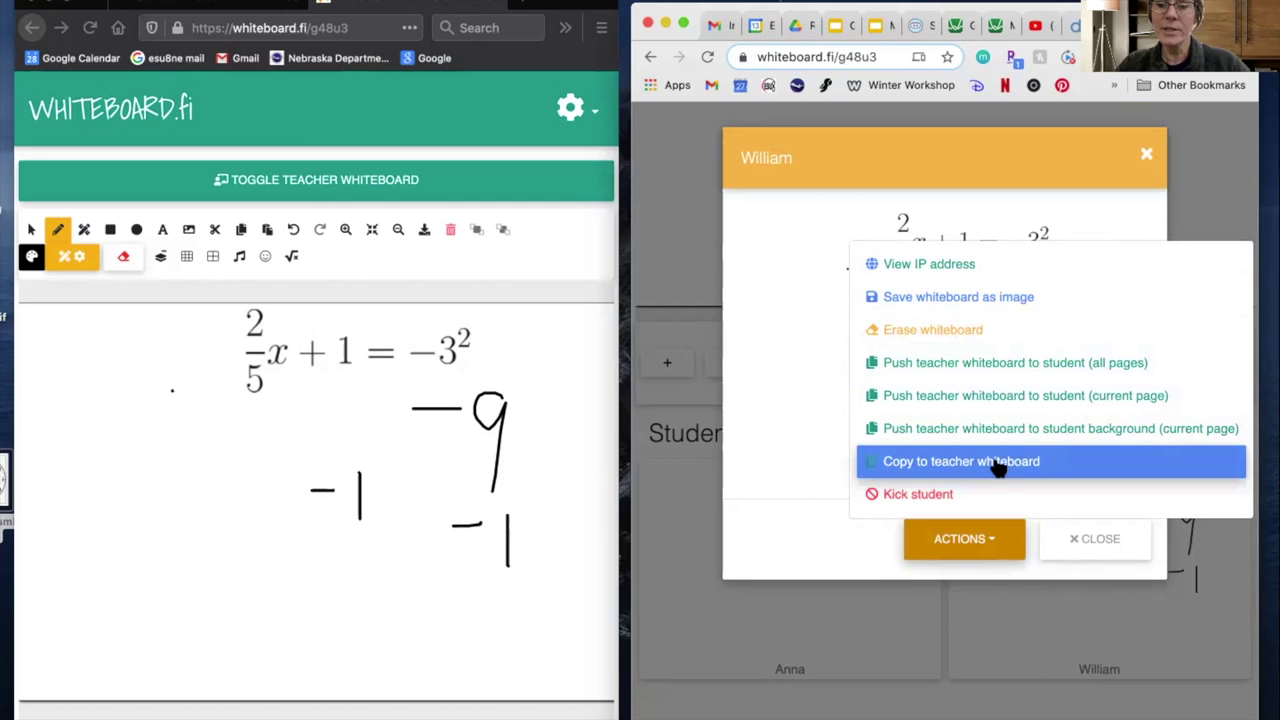
click(1097, 543)
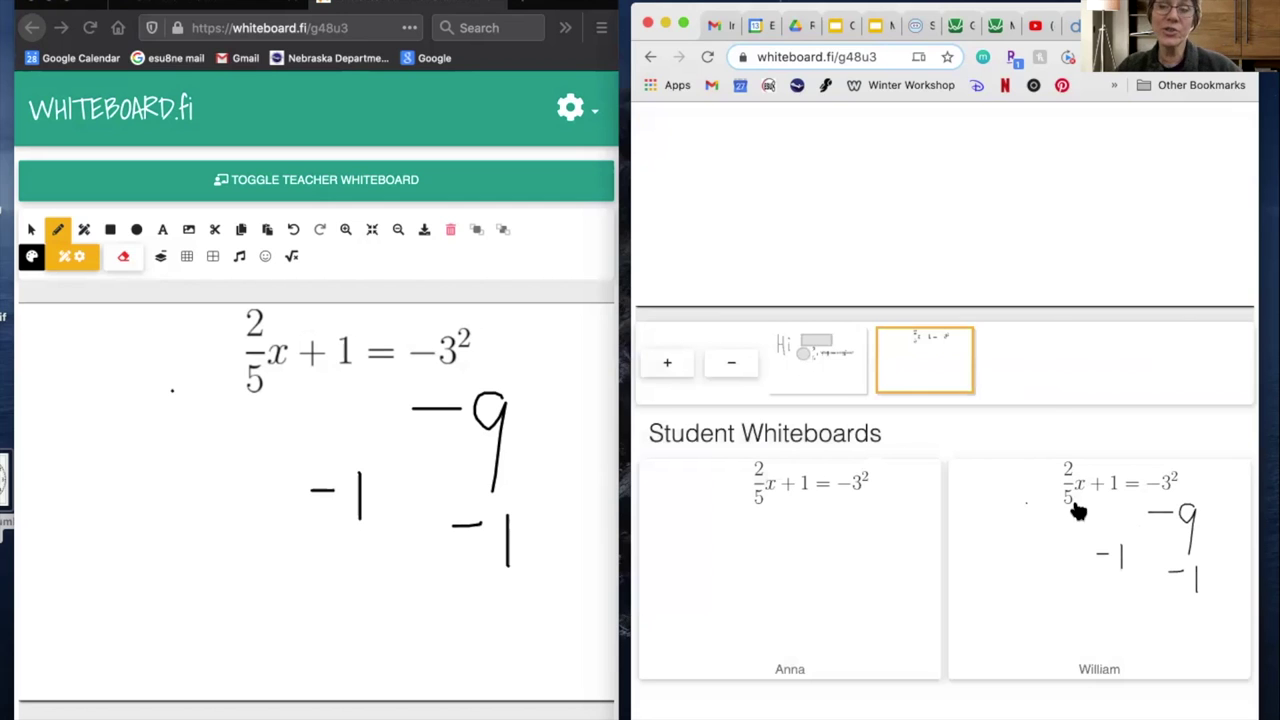
- Tick Hide student names in the gear room settings and return to Student Whiteboards
scroll(968, 226, up, 5)
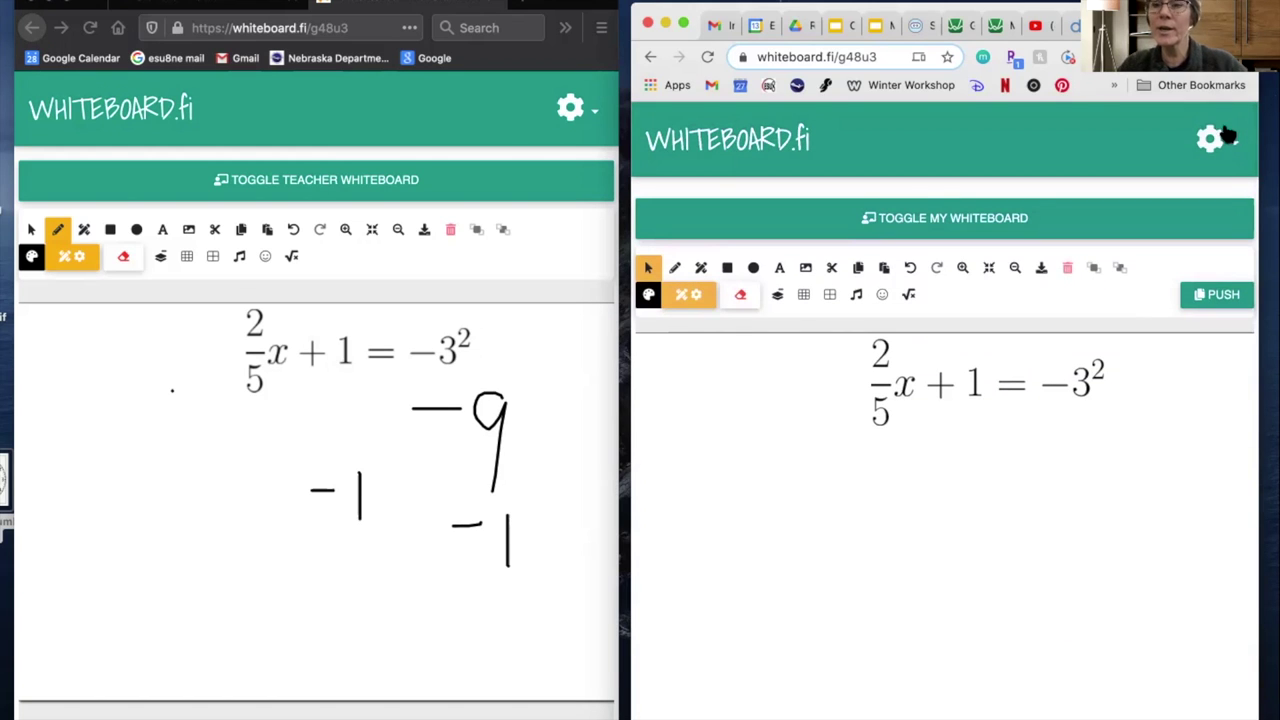
click(1236, 150)
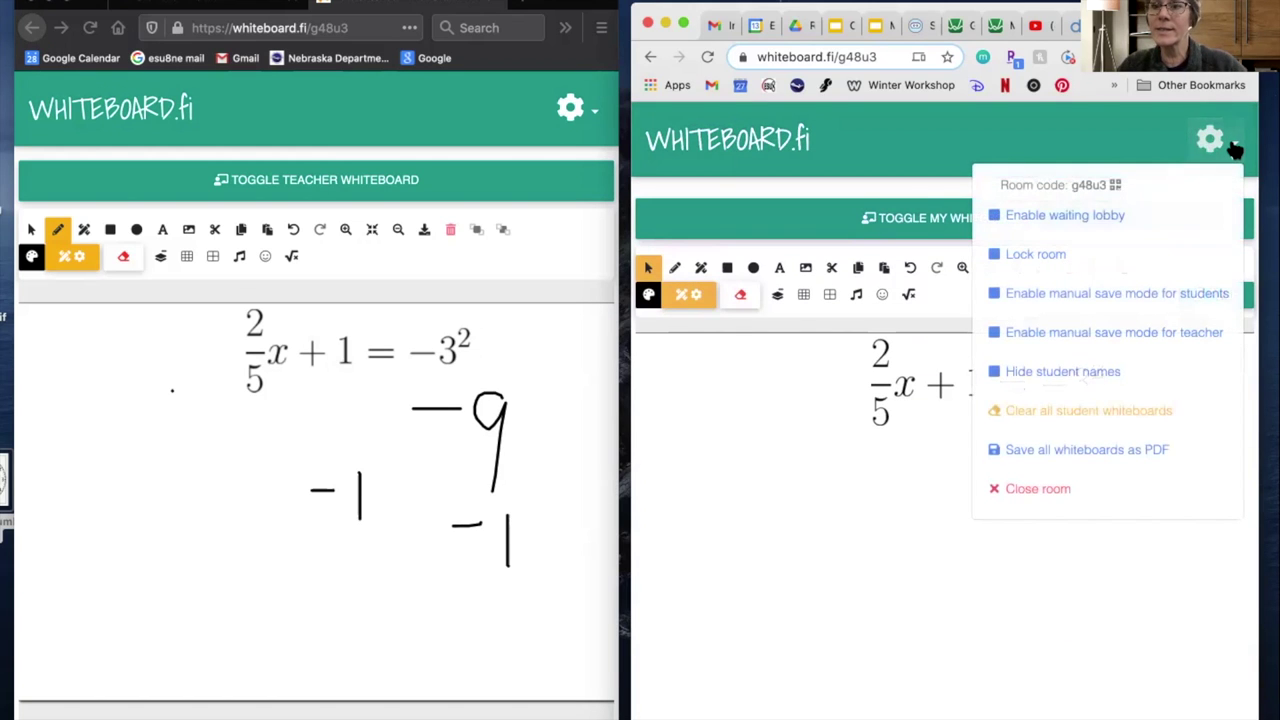
click(1070, 372)
scroll(894, 480, down, 5)
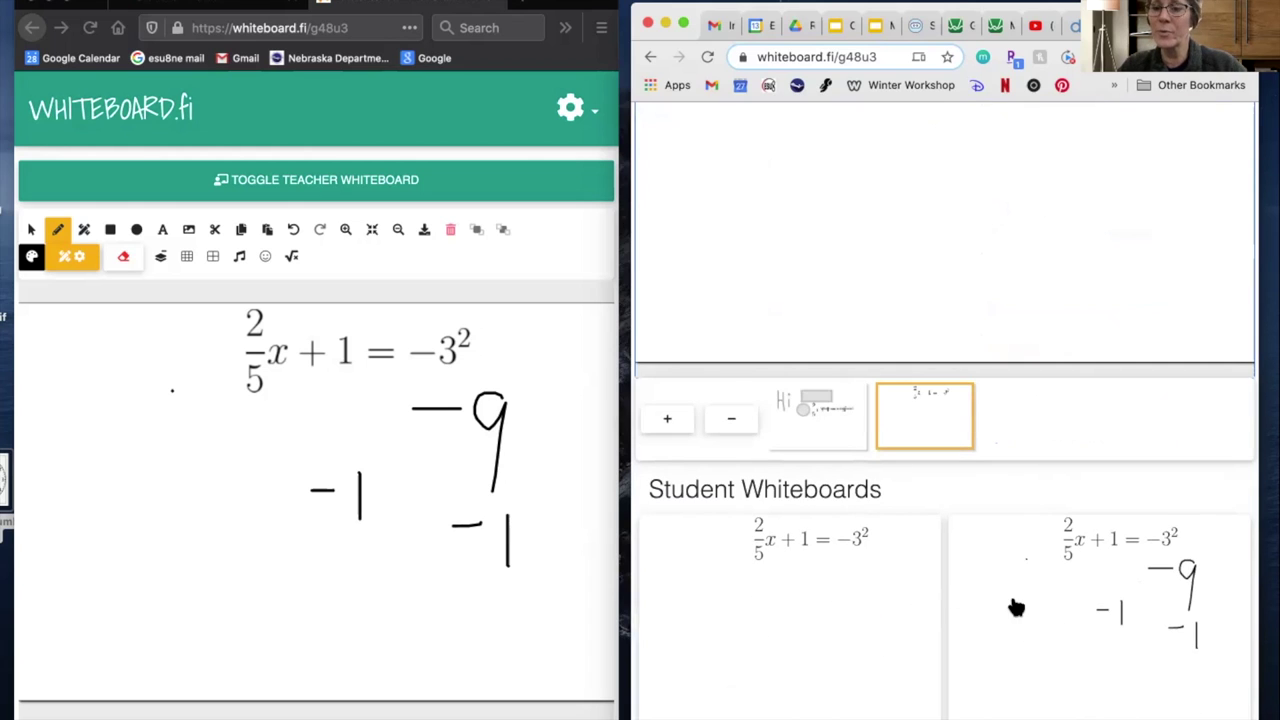
scroll(977, 606, down, 2)
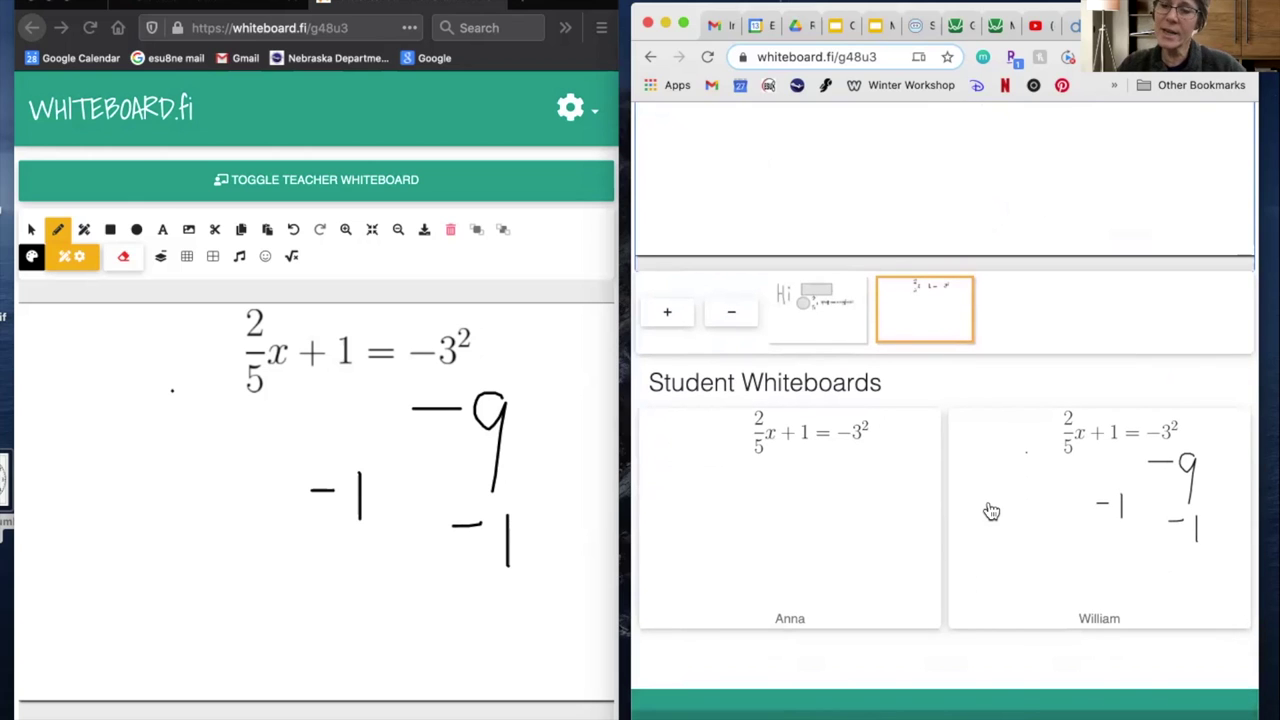
click(965, 283)
- Insert the clock face image onto a new blank page of the teacher board
scroll(1028, 369, up, 1)
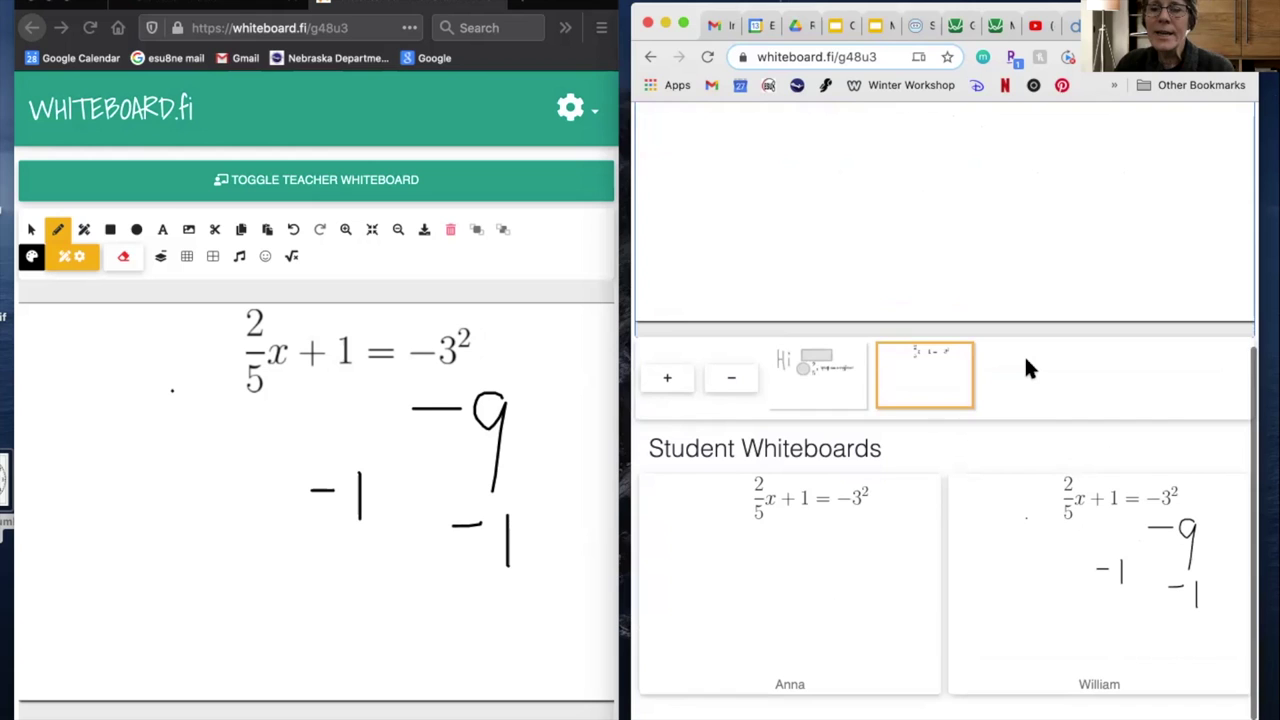
scroll(1028, 369, up, 5)
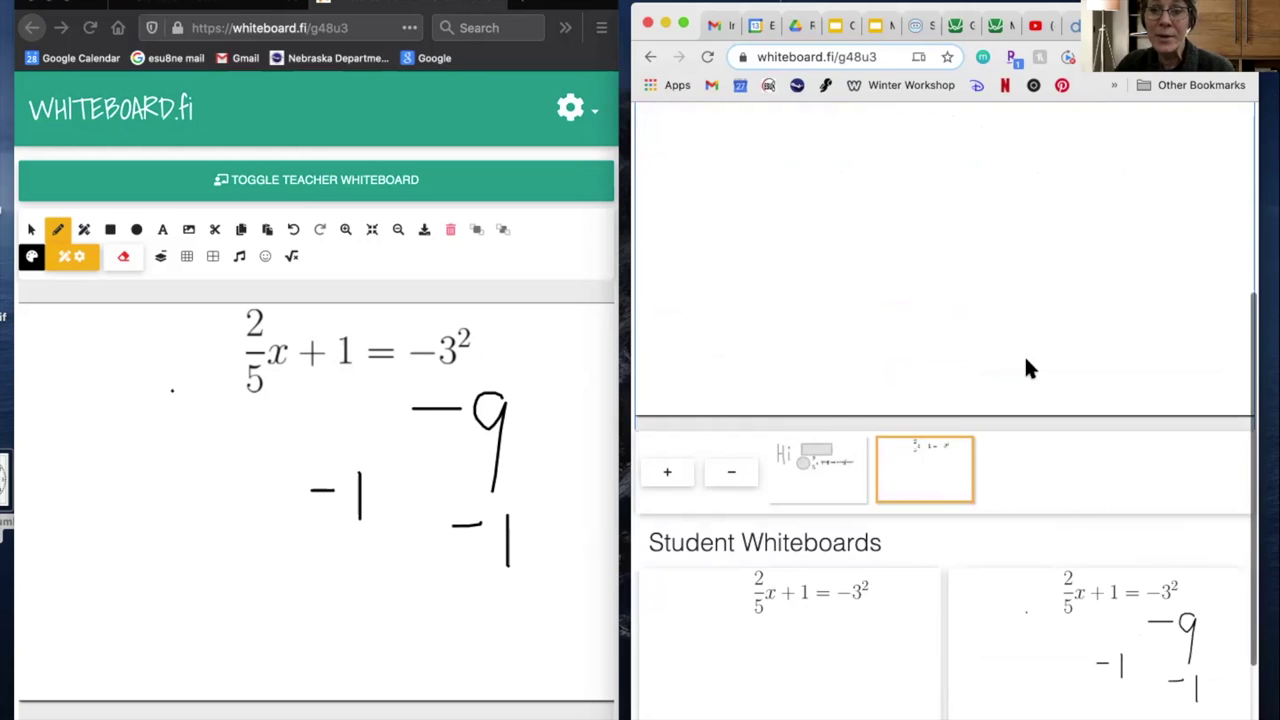
scroll(1024, 354, down, 1)
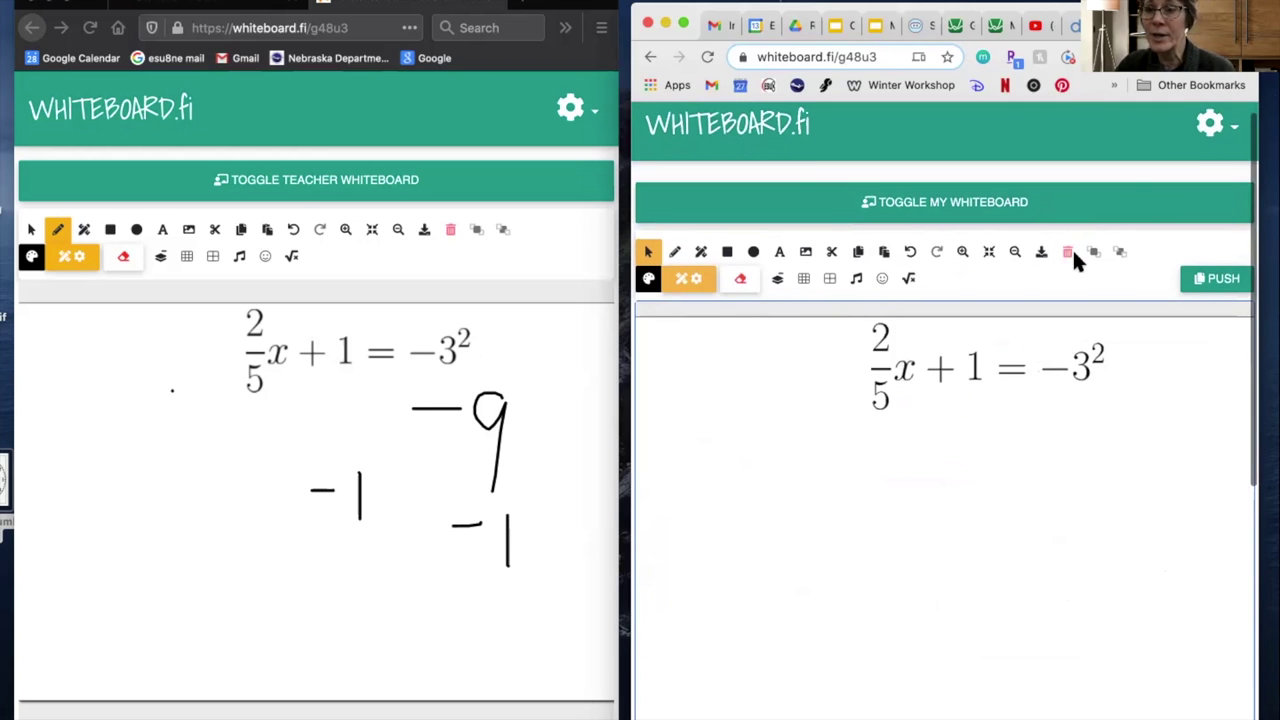
click(1235, 135)
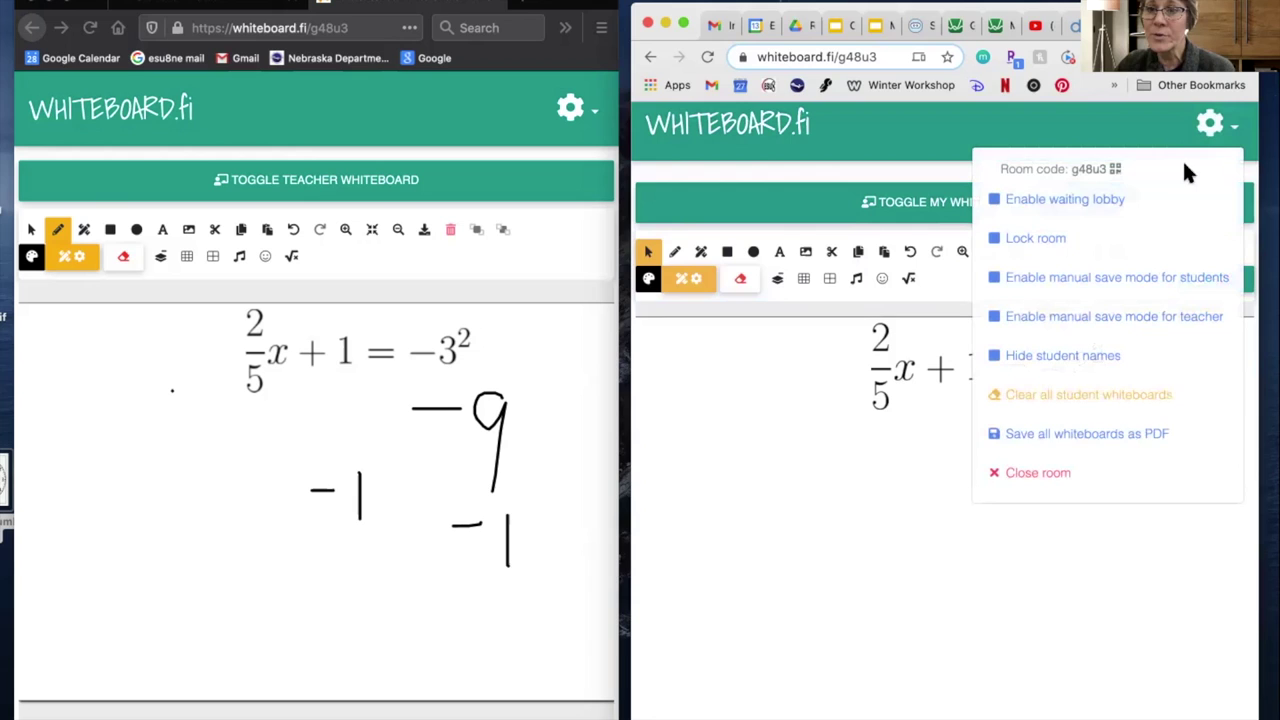
click(1108, 436)
click(806, 252)
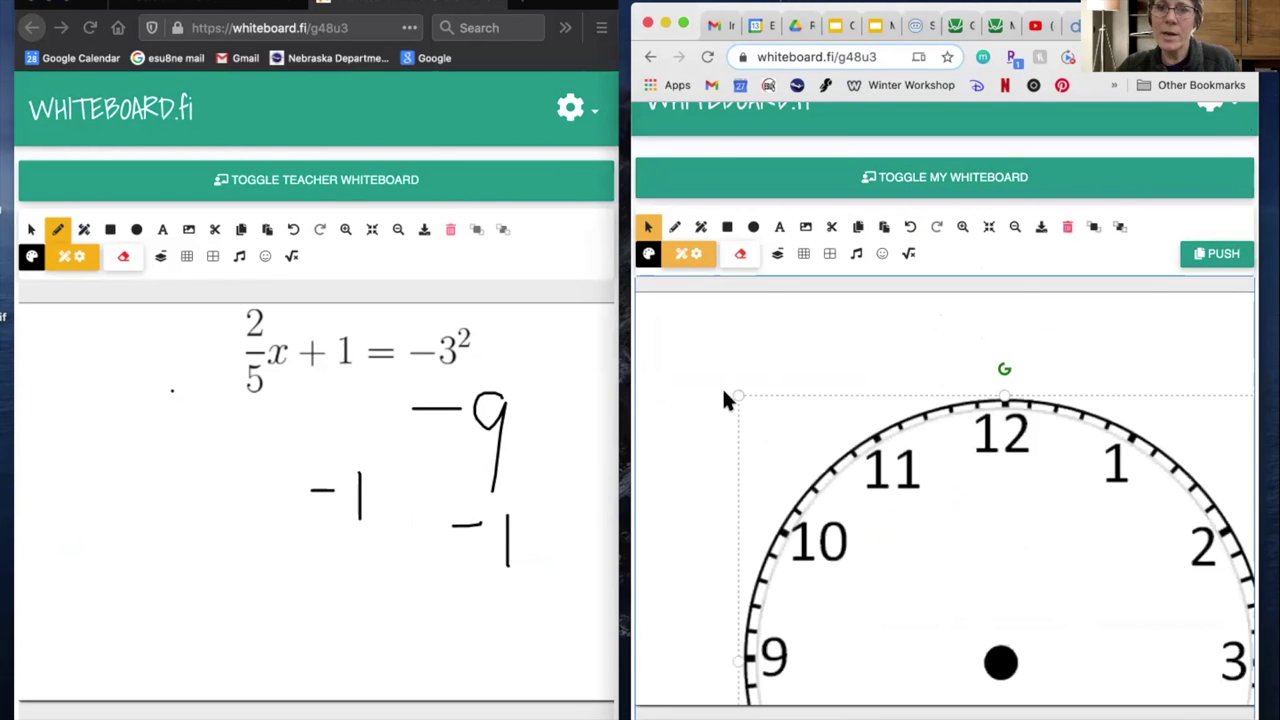
- Shrink the clock image by its corner handles and move it higher on the page
drag(734, 386, 894, 409)
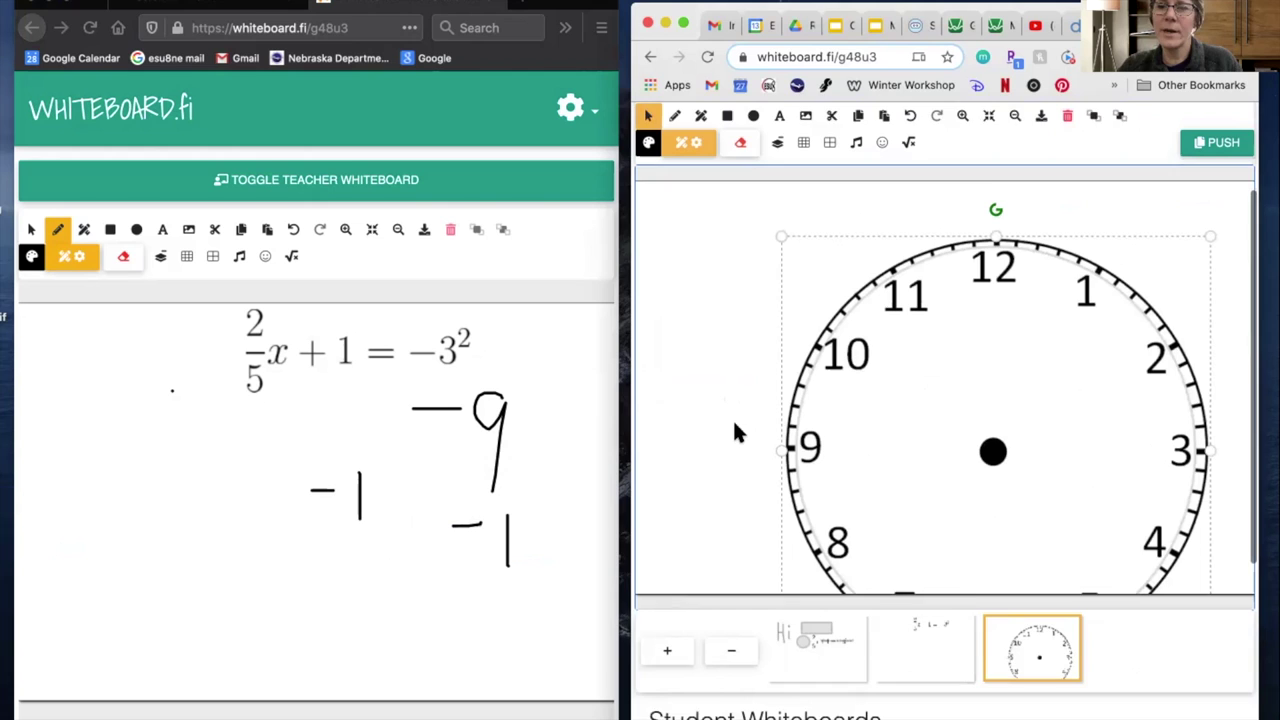
scroll(732, 418, down, 3)
drag(783, 228, 914, 296)
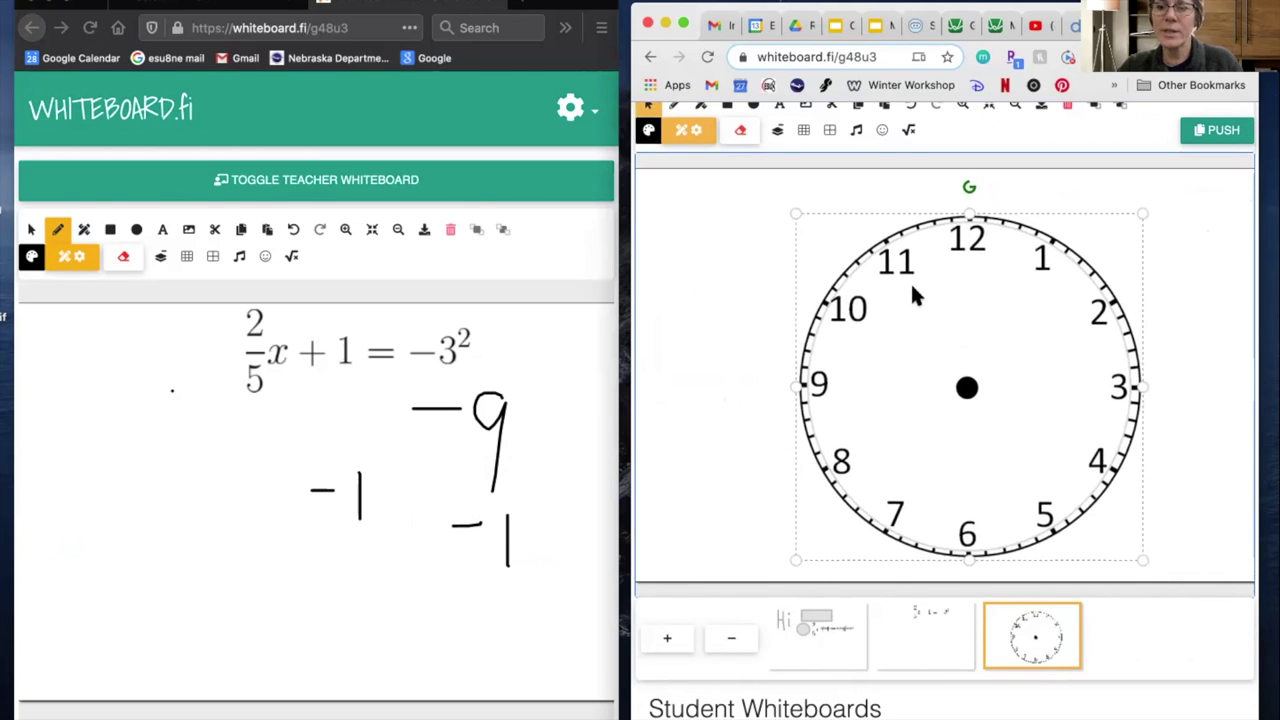
- Push the current clock page to the students from the PUSH options
click(1212, 138)
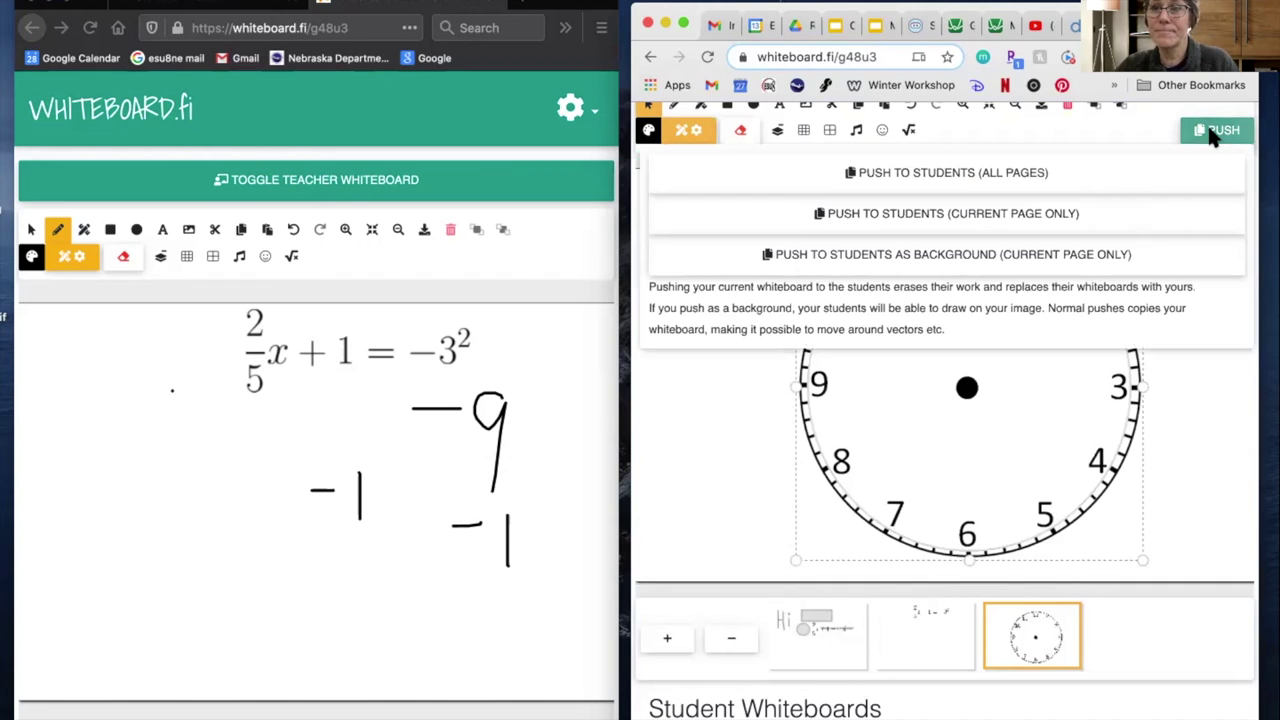
click(975, 260)
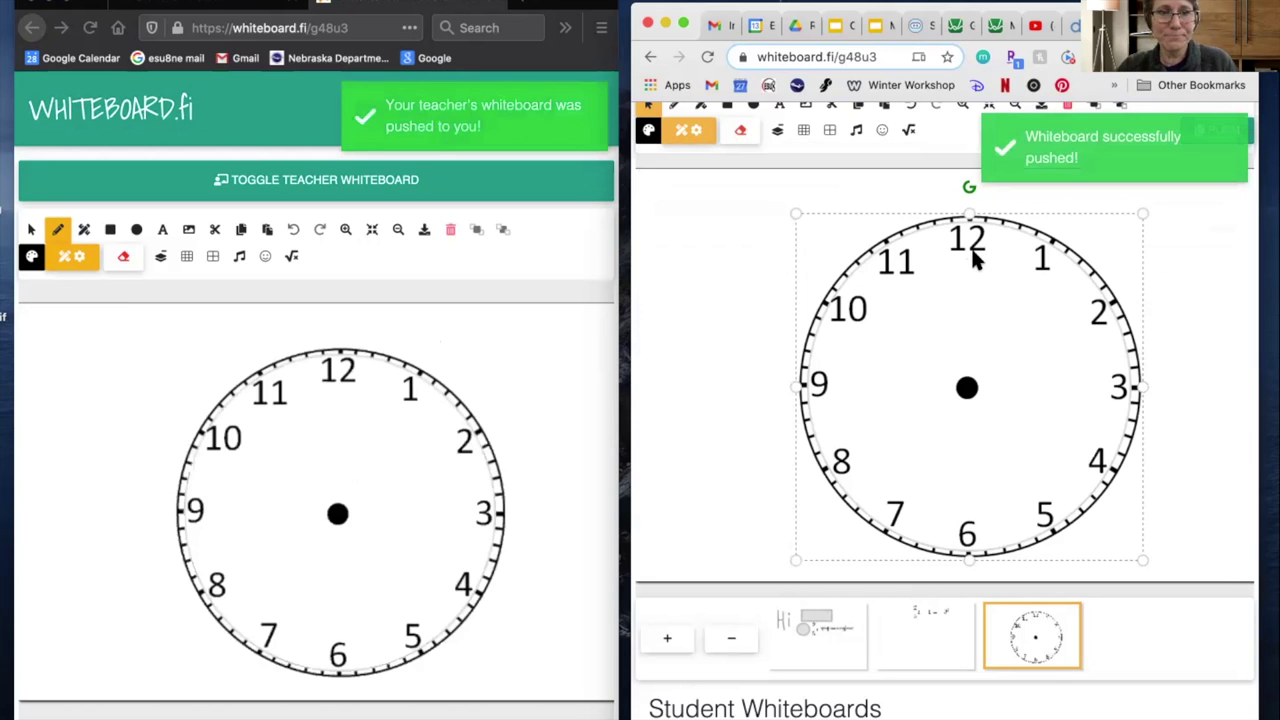
scroll(466, 440, down, 4)
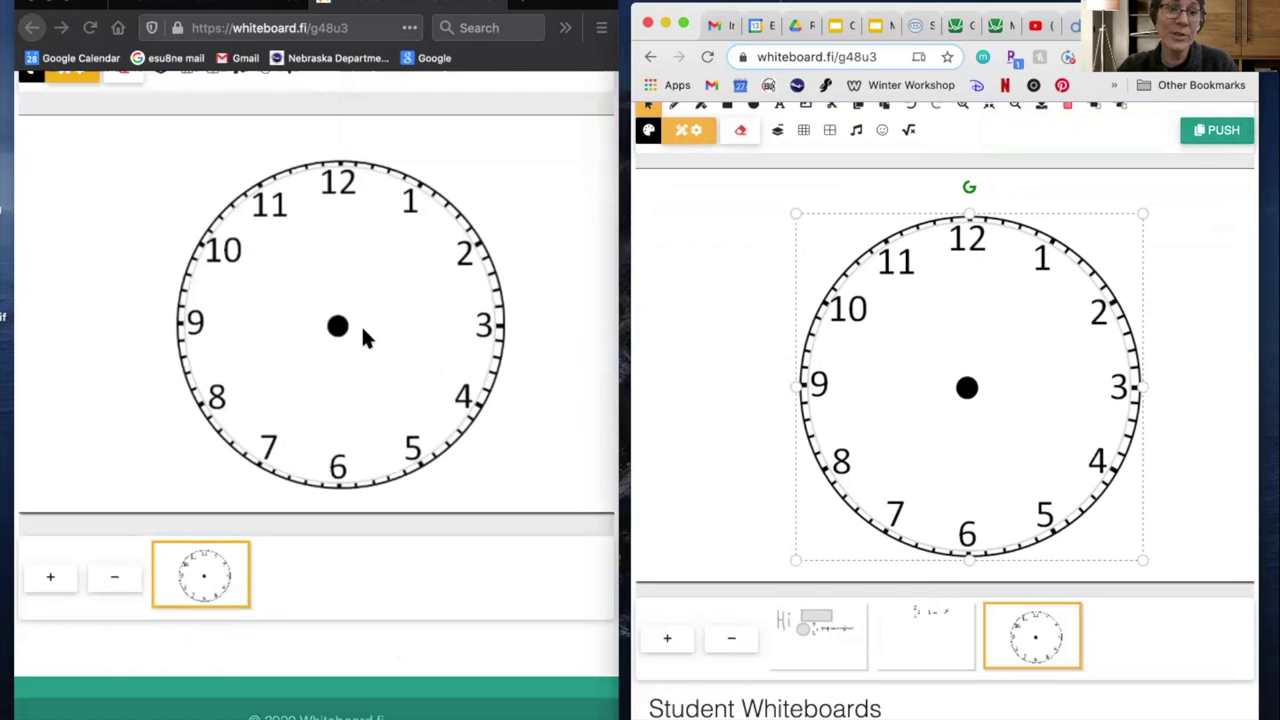
- Add a blank page on the student board, return to its clock page, then add a teacher page
click(50, 582)
click(50, 584)
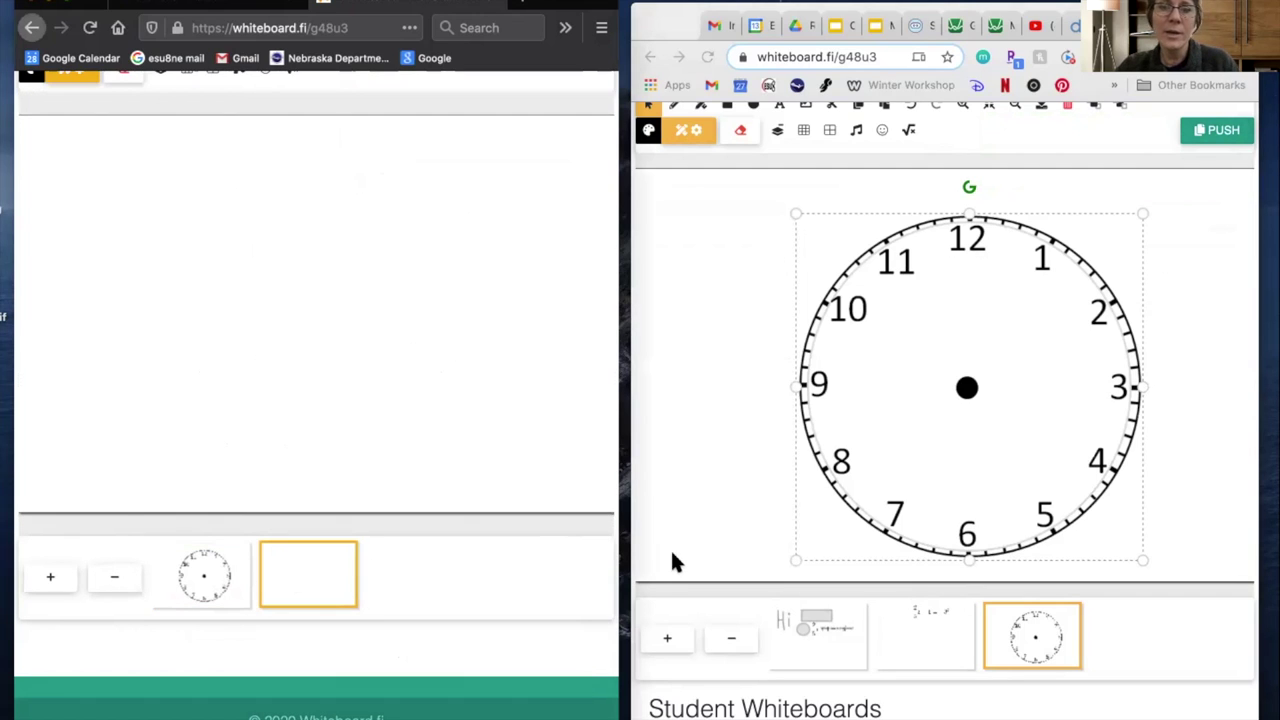
scroll(802, 583, down, 5)
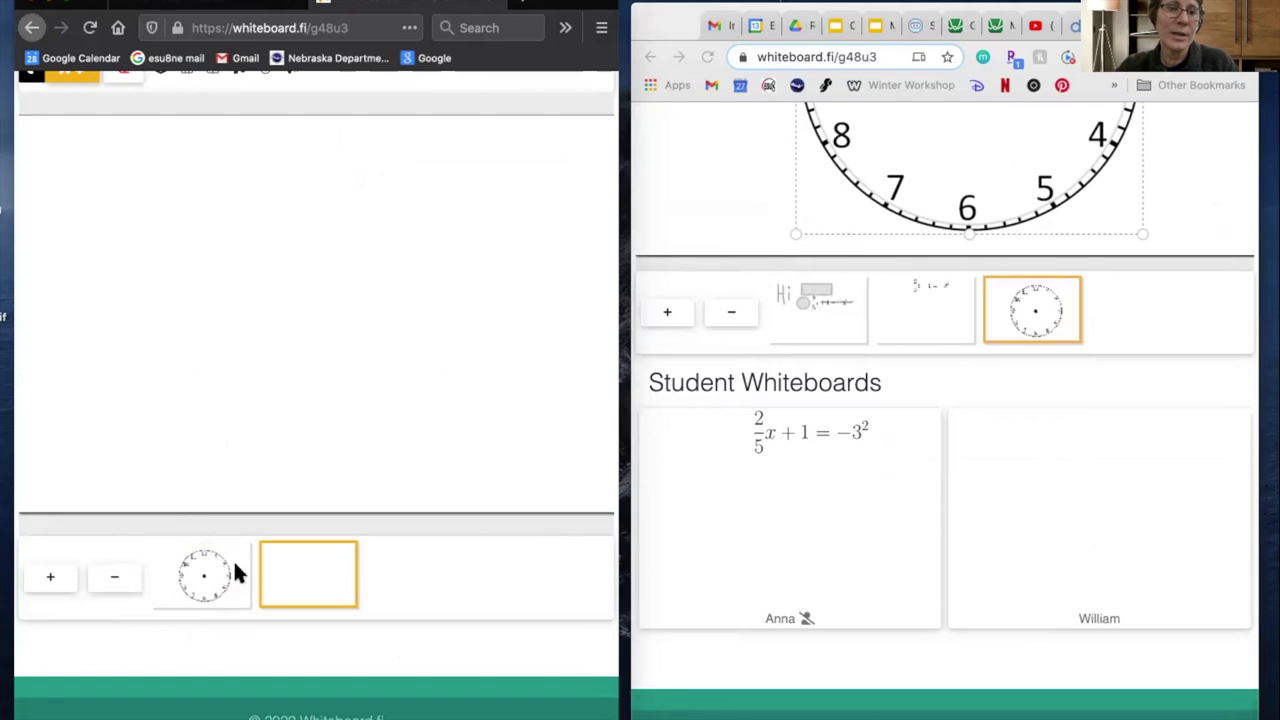
click(196, 580)
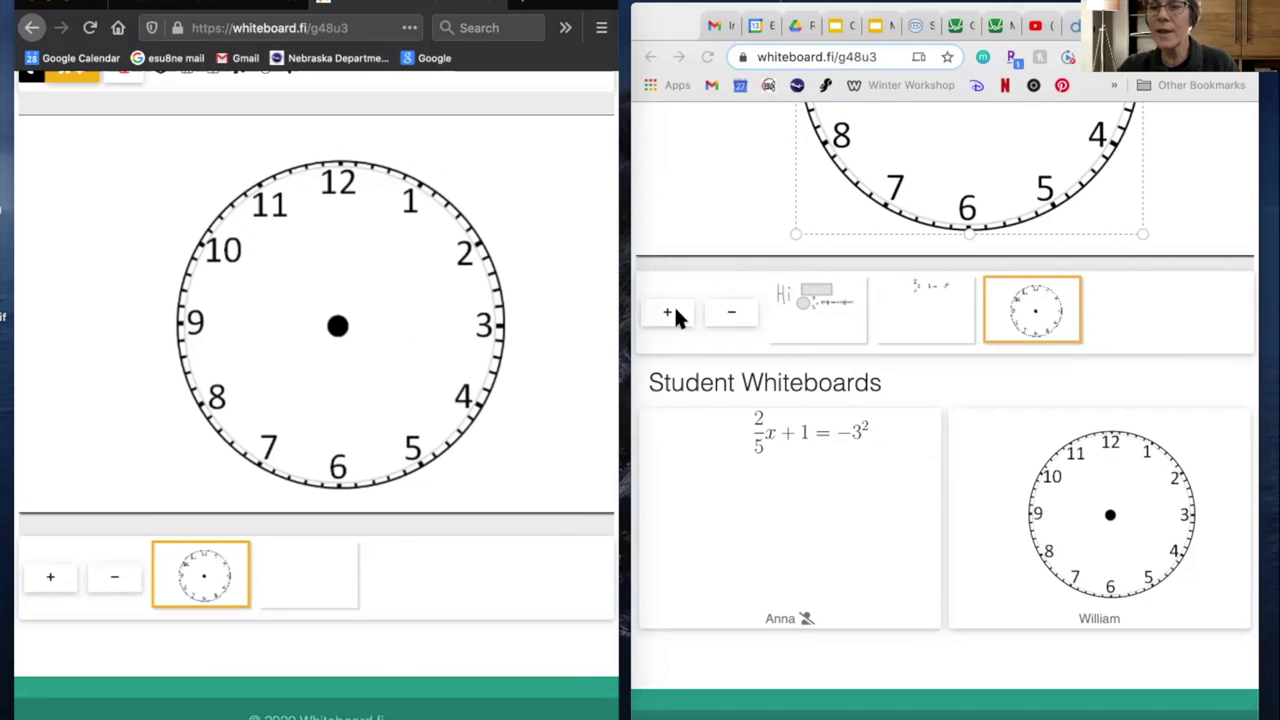
scroll(674, 308, up, 5)
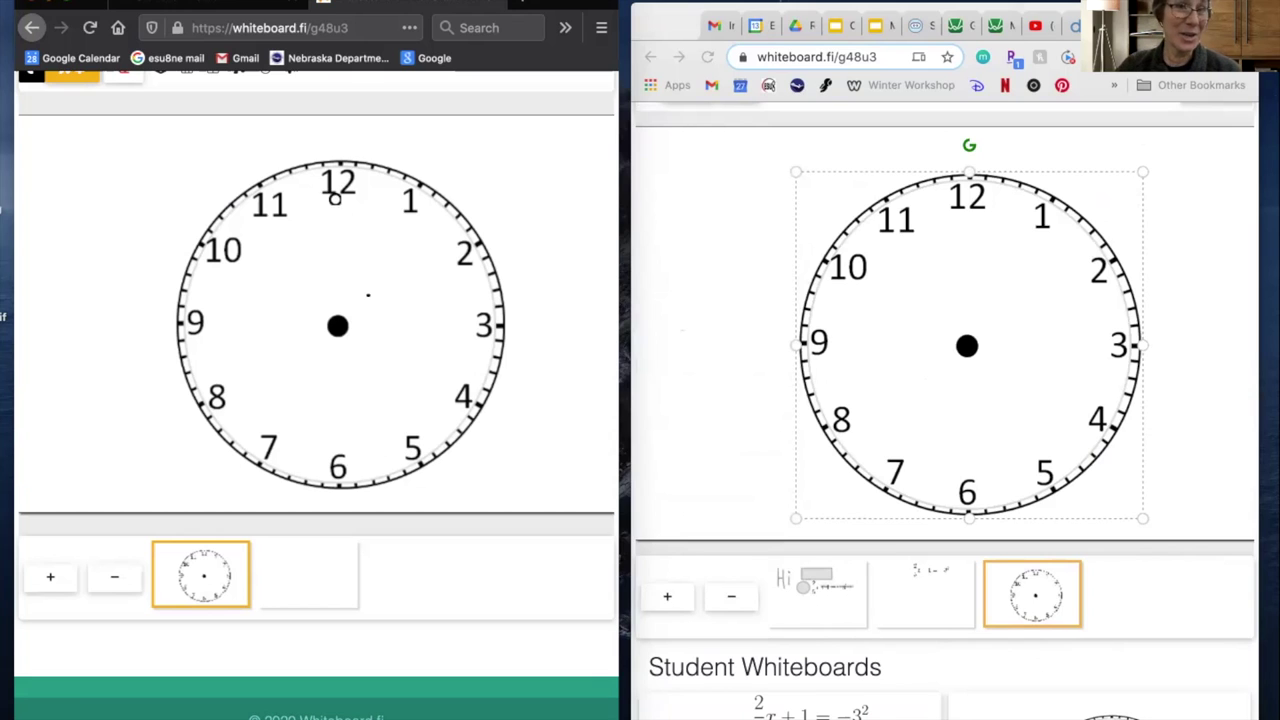
click(1040, 445)
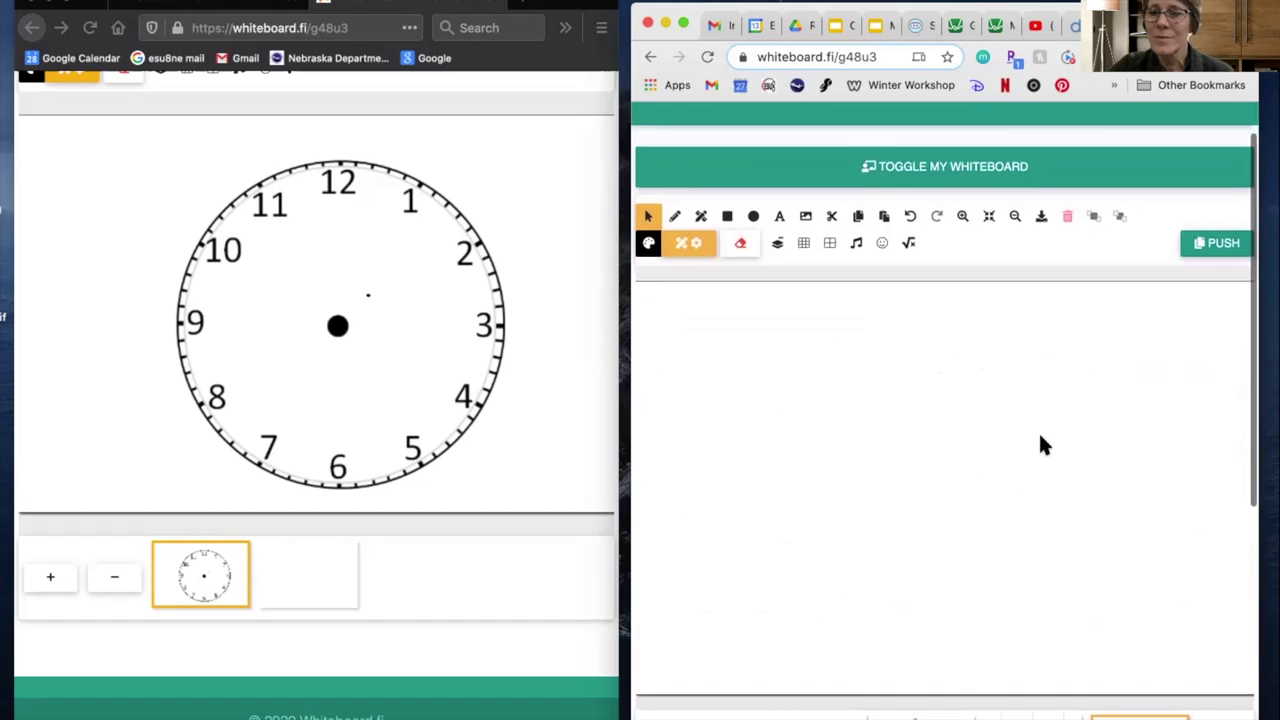
- Preview the emoji set in the Insert Emoji picker, then close it
click(883, 242)
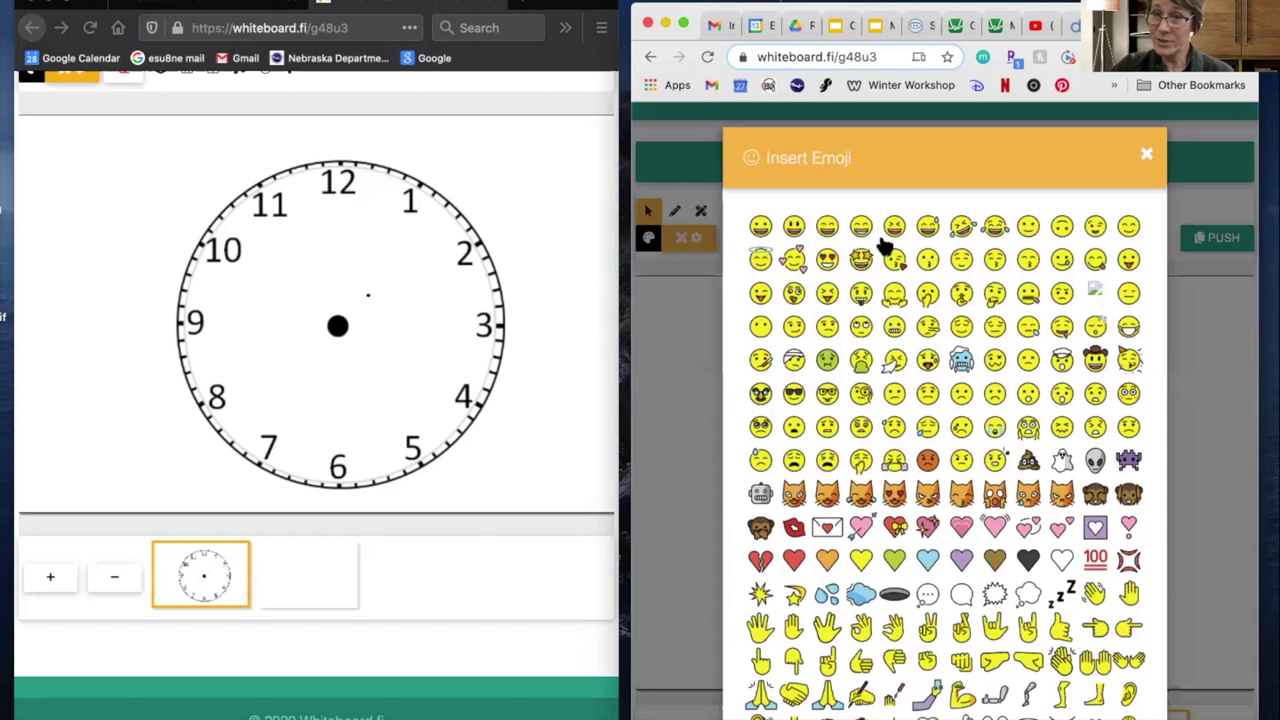
scroll(950, 230, down, 2)
scroll(1040, 200, up, 2)
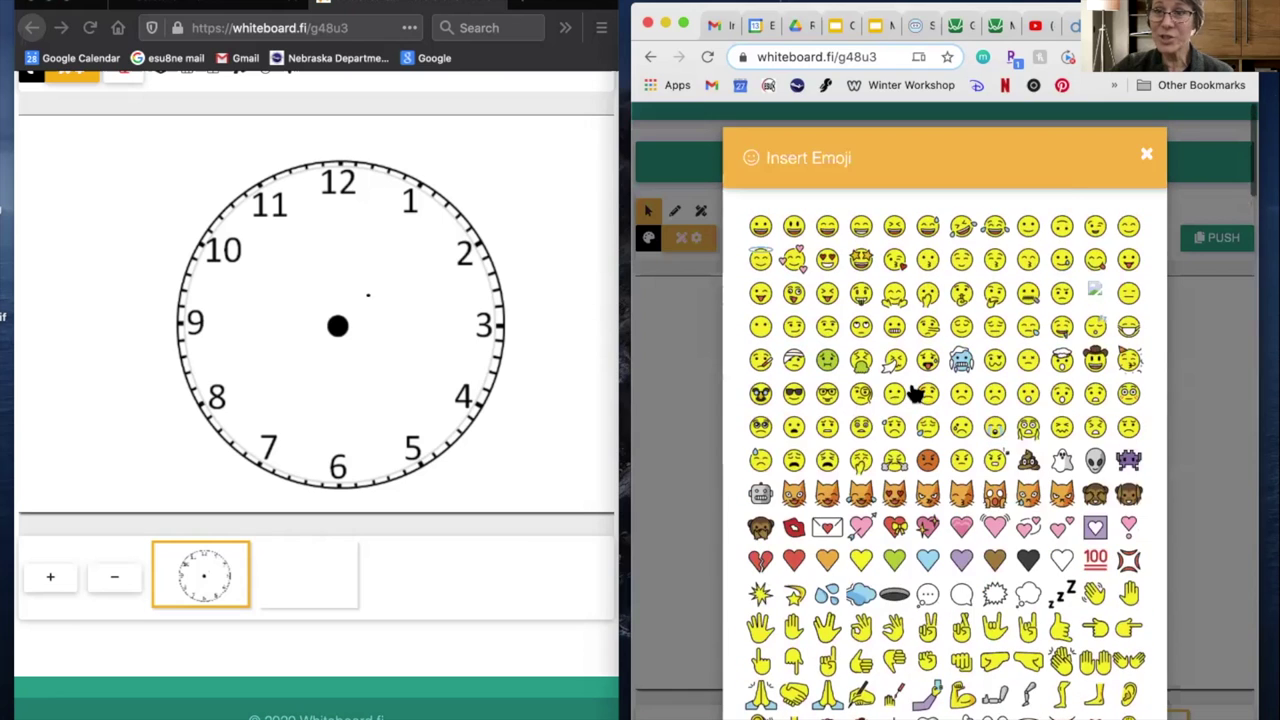
click(1150, 158)
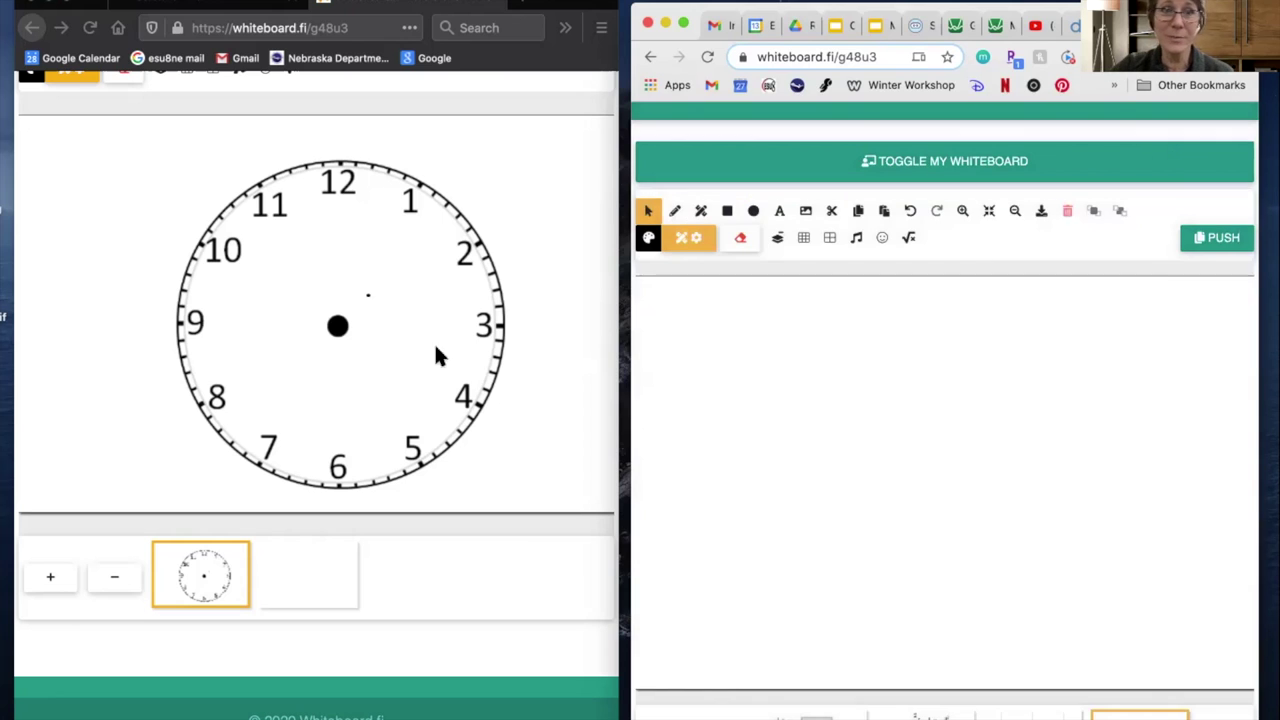
- Open the √x Insert Math equation editor
scroll(193, 255, up, 2)
scroll(193, 255, up, 2)
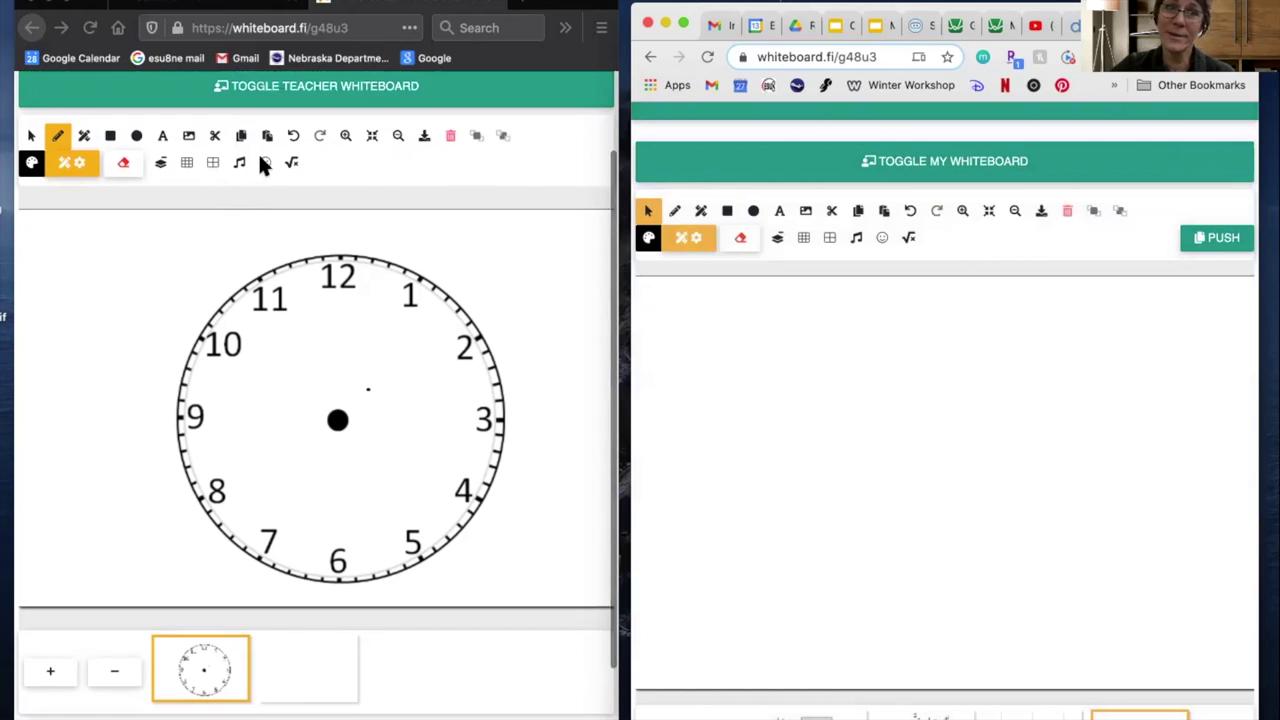
click(909, 237)
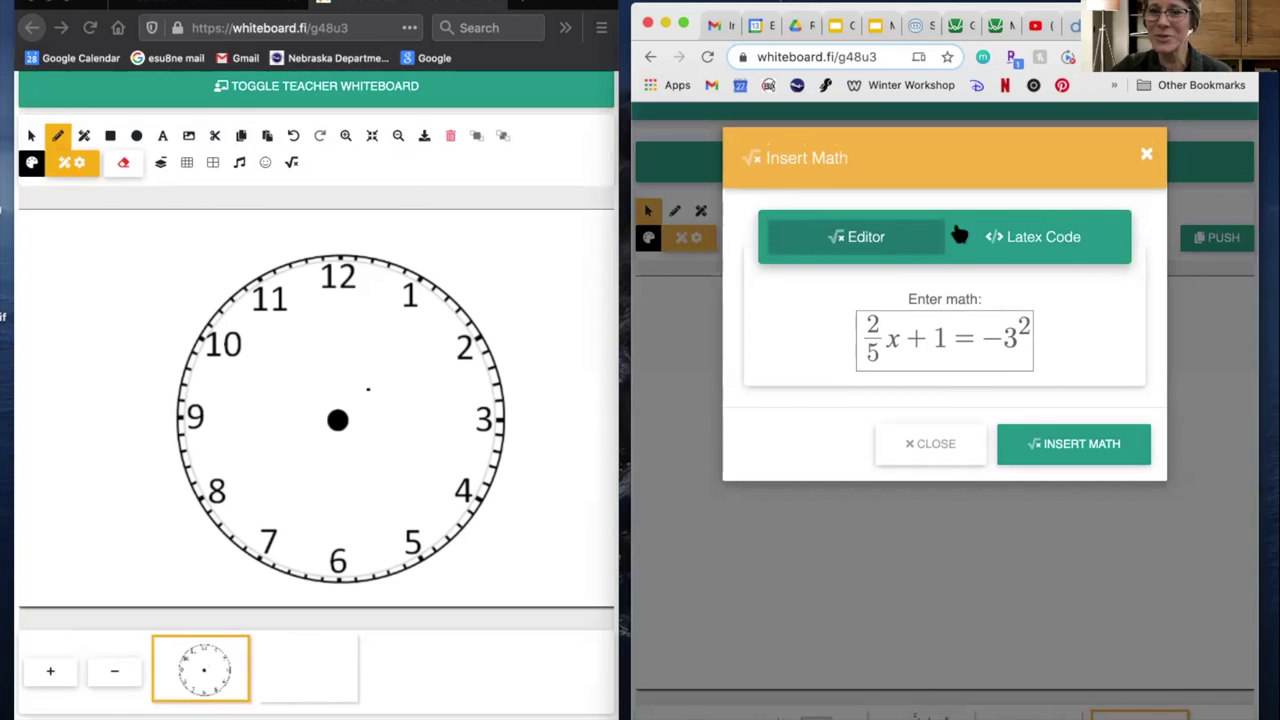
- Close Insert Math, choose Save all whiteboards as PDF from the gear menu, and review boards
click(930, 451)
click(1210, 140)
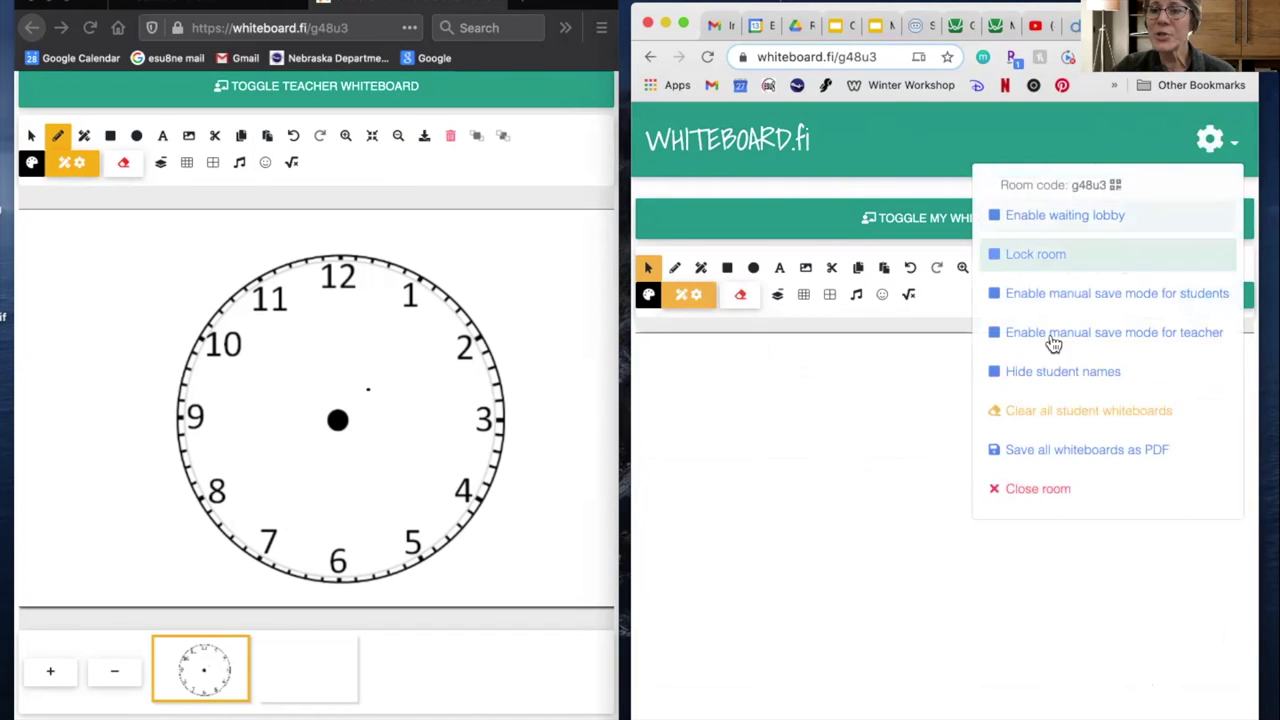
click(1066, 458)
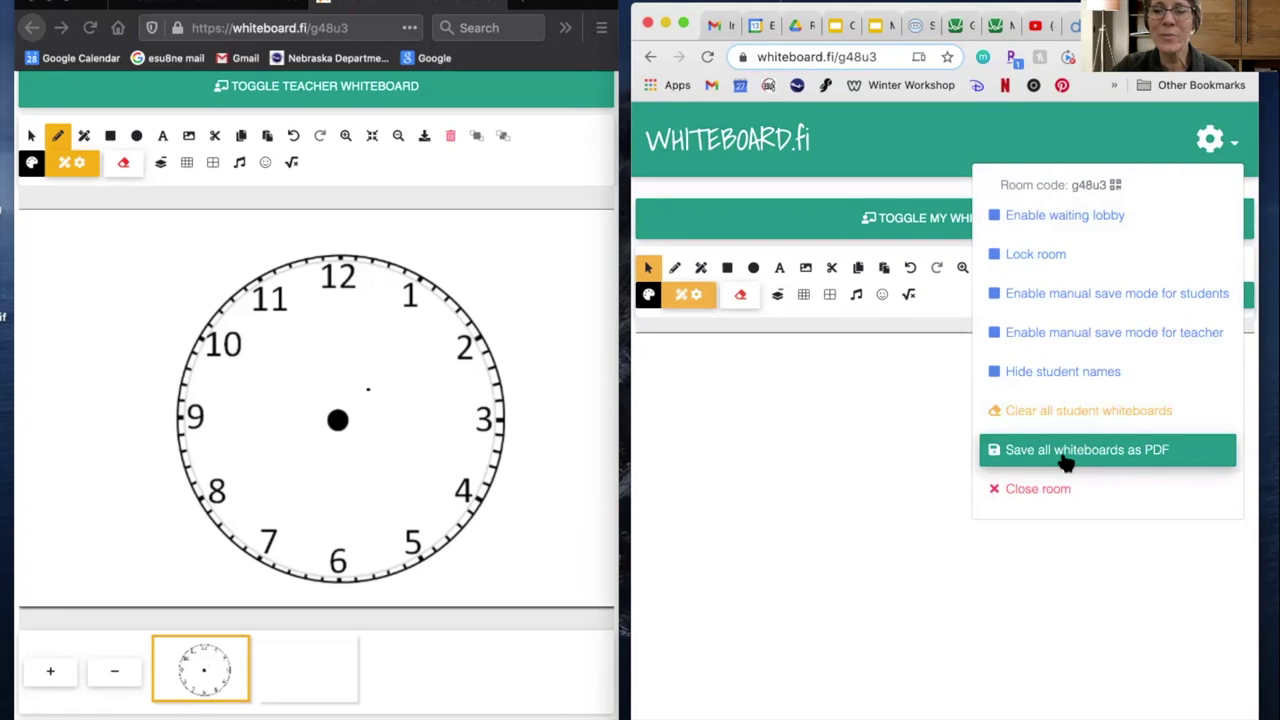
click(910, 455)
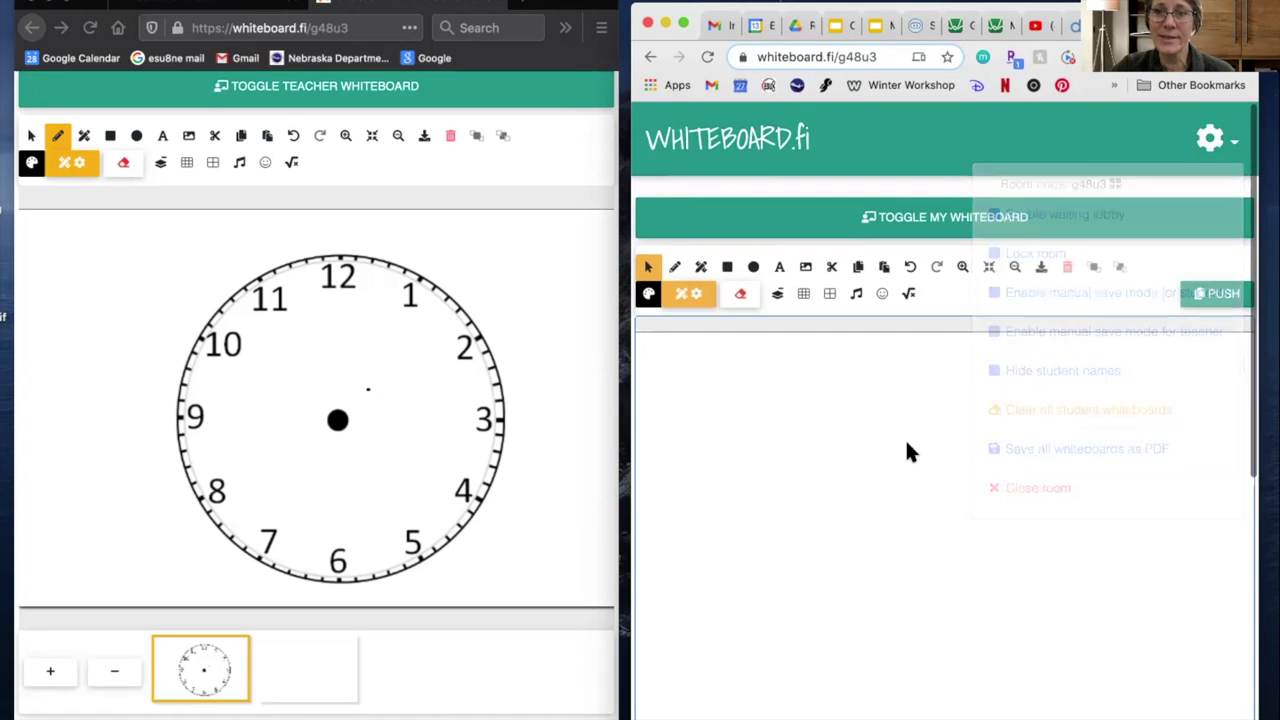
scroll(905, 452, down, 2)
scroll(905, 452, down, 5)
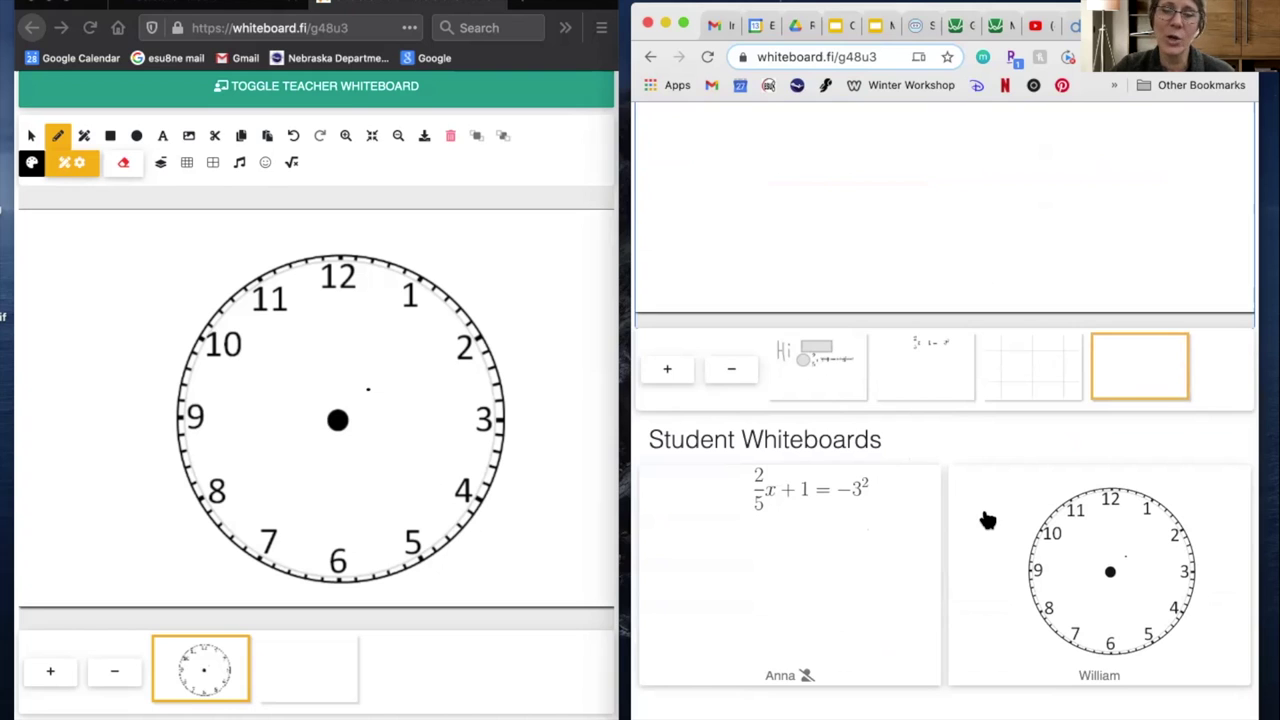
scroll(986, 520, up, 4)
scroll(986, 520, up, 2)
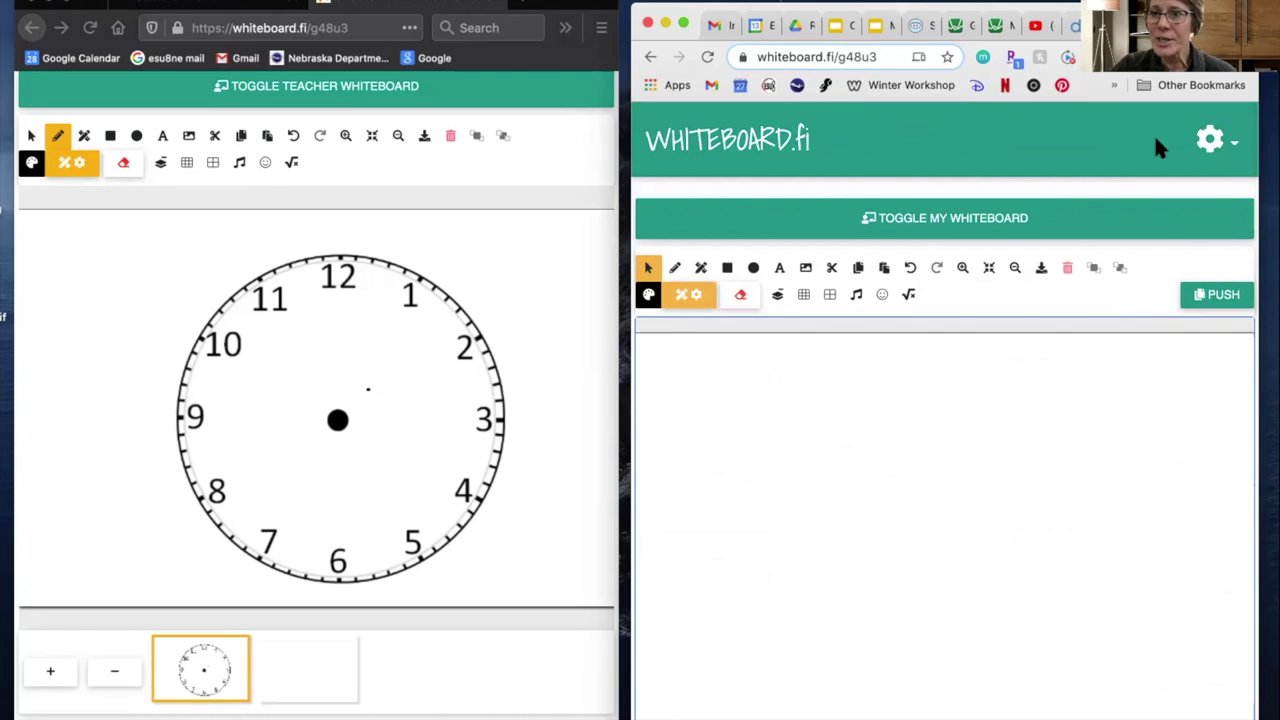
- Open the gear room settings menu to reach the Close room option
click(1212, 139)
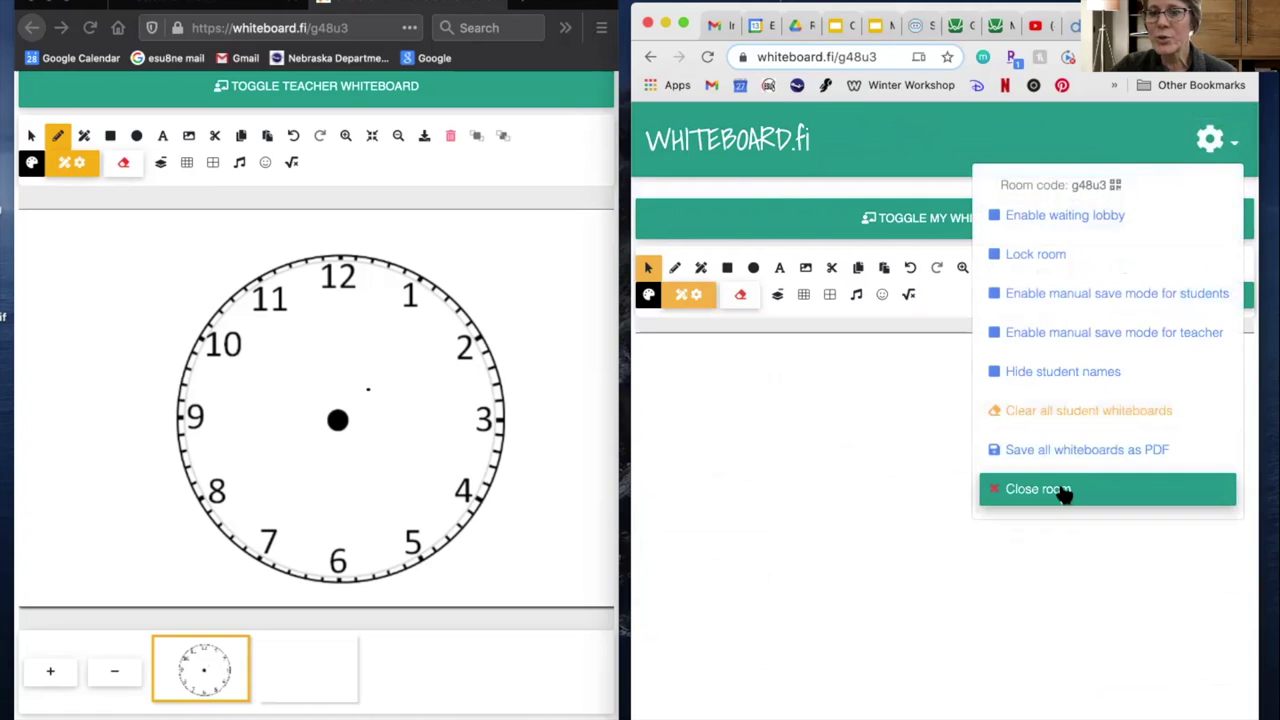